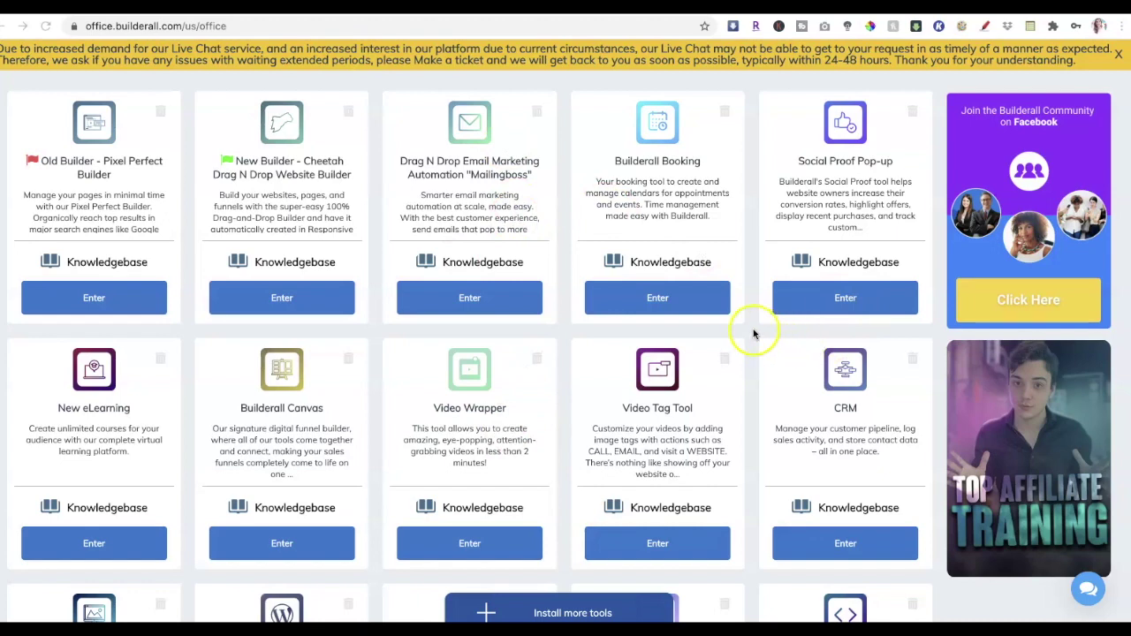
- Open the Builderall Booking tool and review its dashboard and list of calendars
click(698, 313)
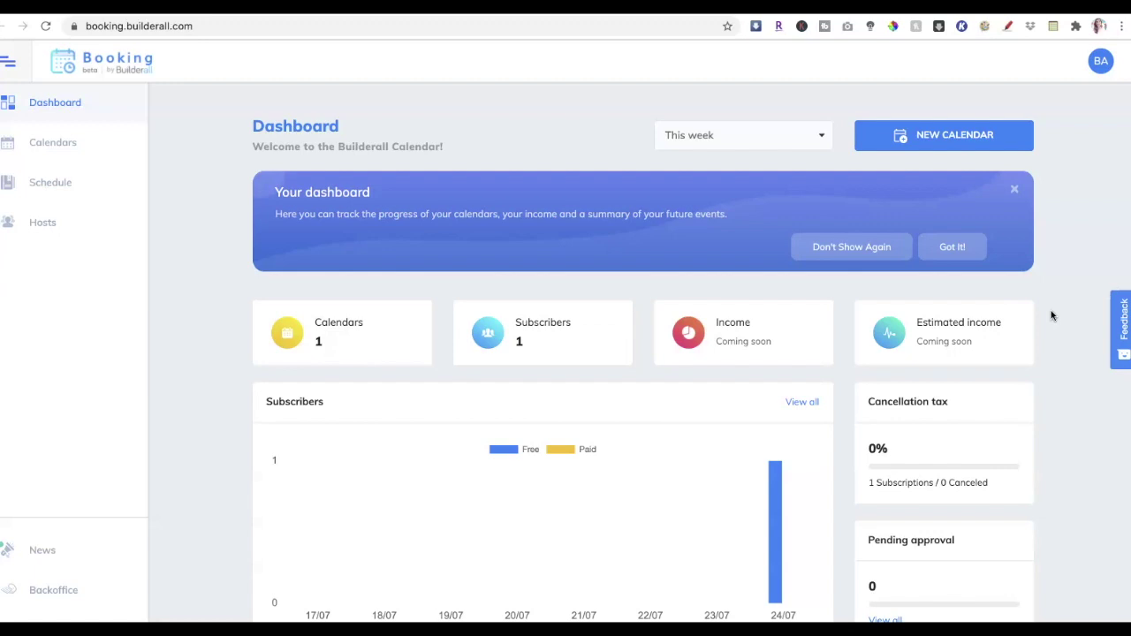
scroll(1051, 316, down, 1)
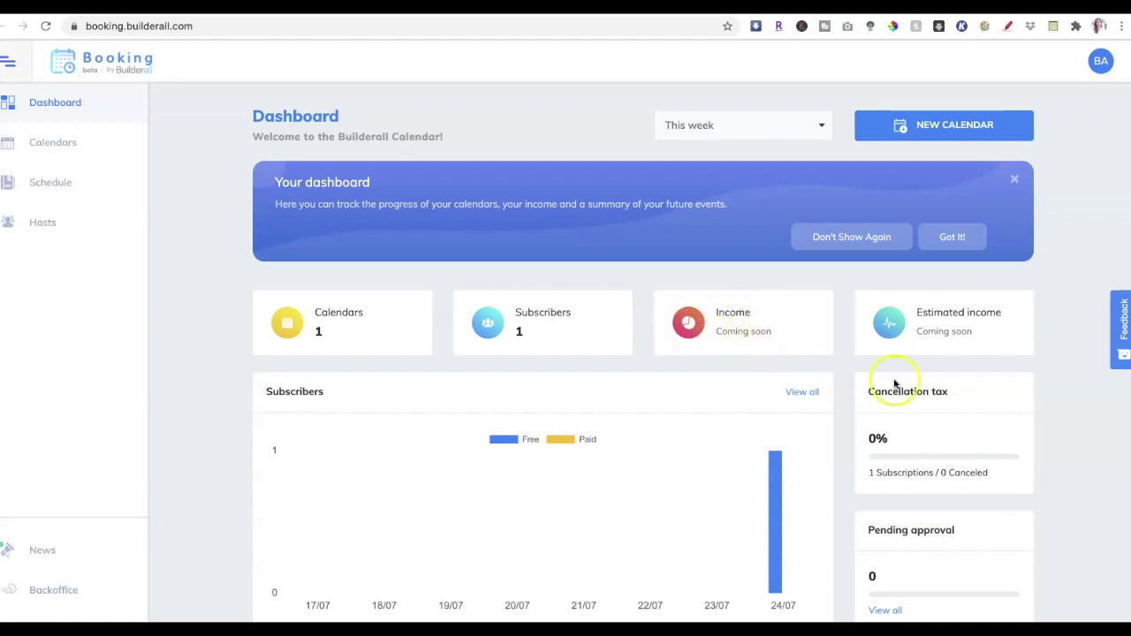
scroll(979, 351, down, 1)
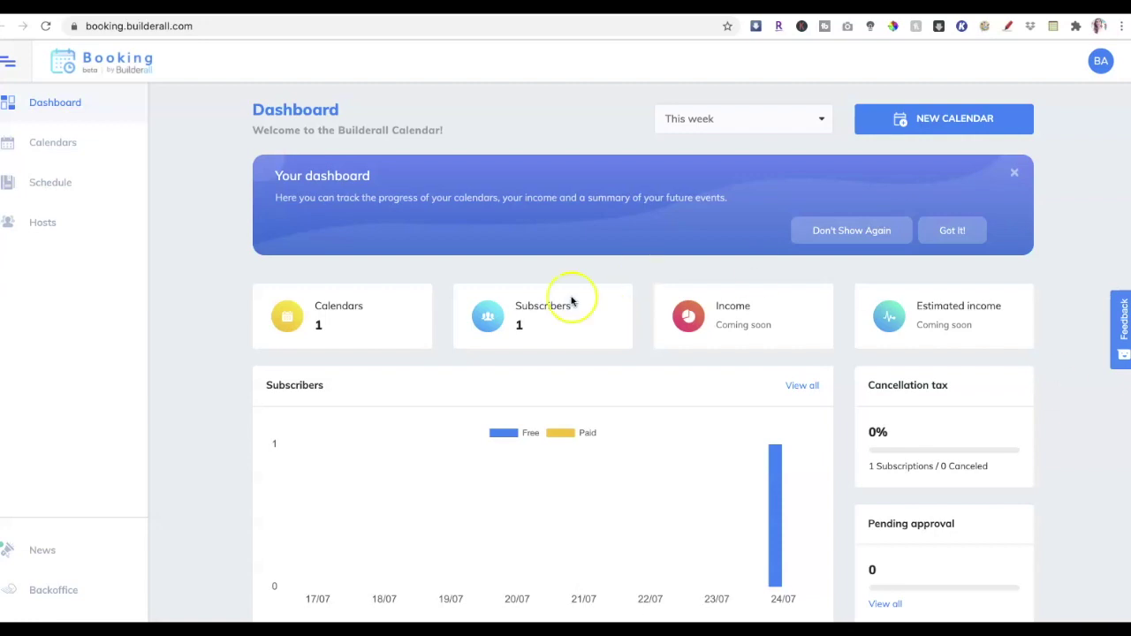
click(62, 143)
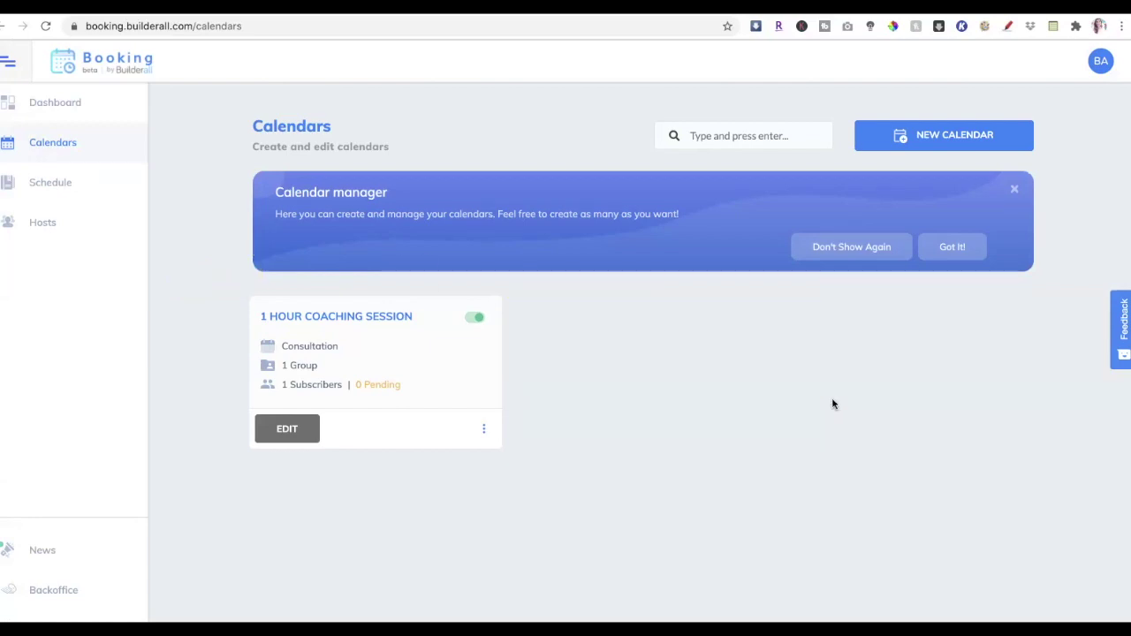
click(54, 103)
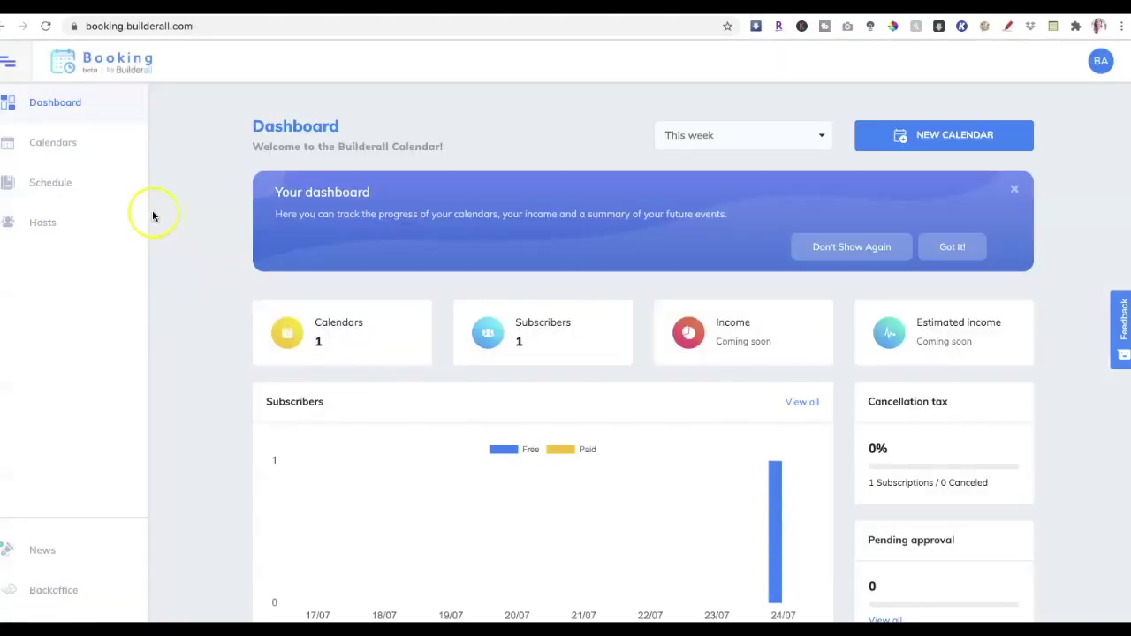
- Create a new consultation calendar titled "30 Minute Discovery Call"
click(933, 138)
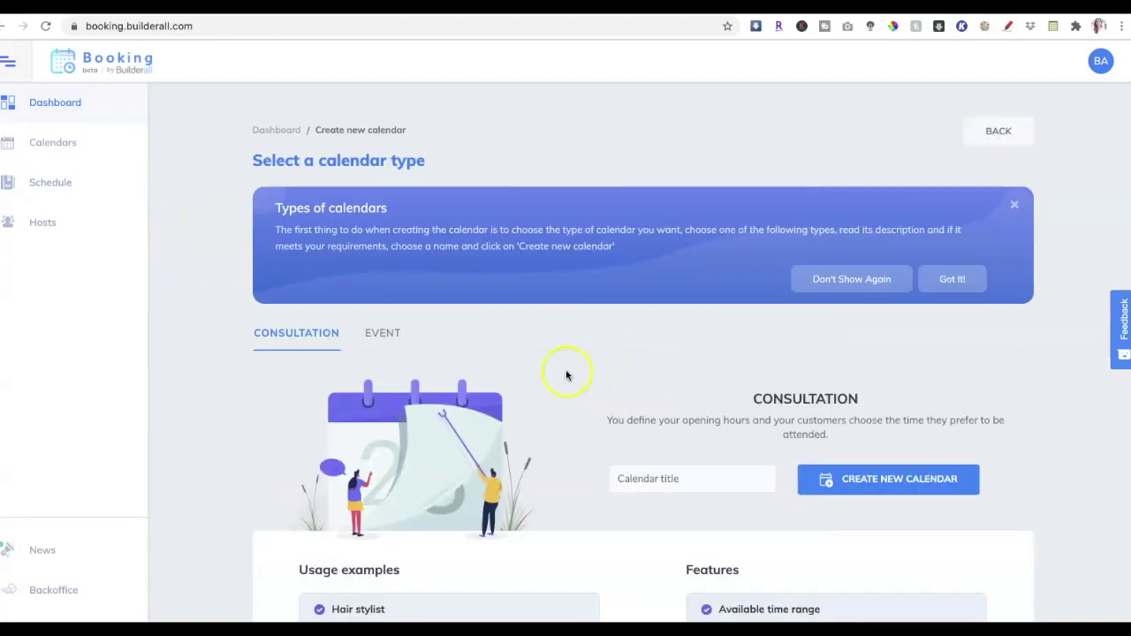
scroll(563, 376, down, 2)
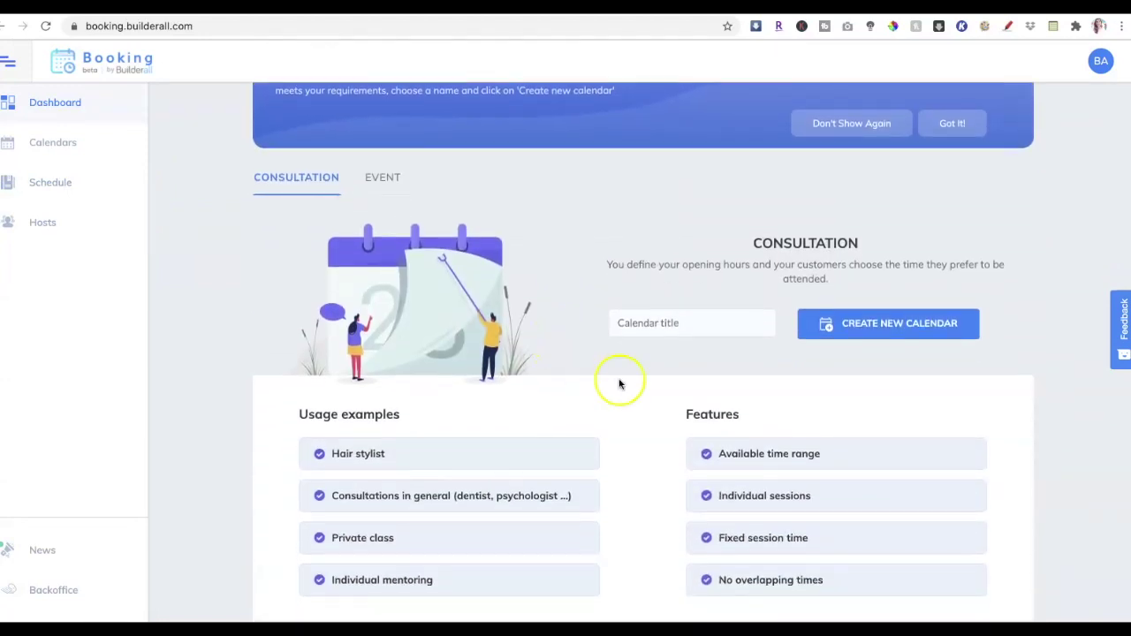
click(736, 322)
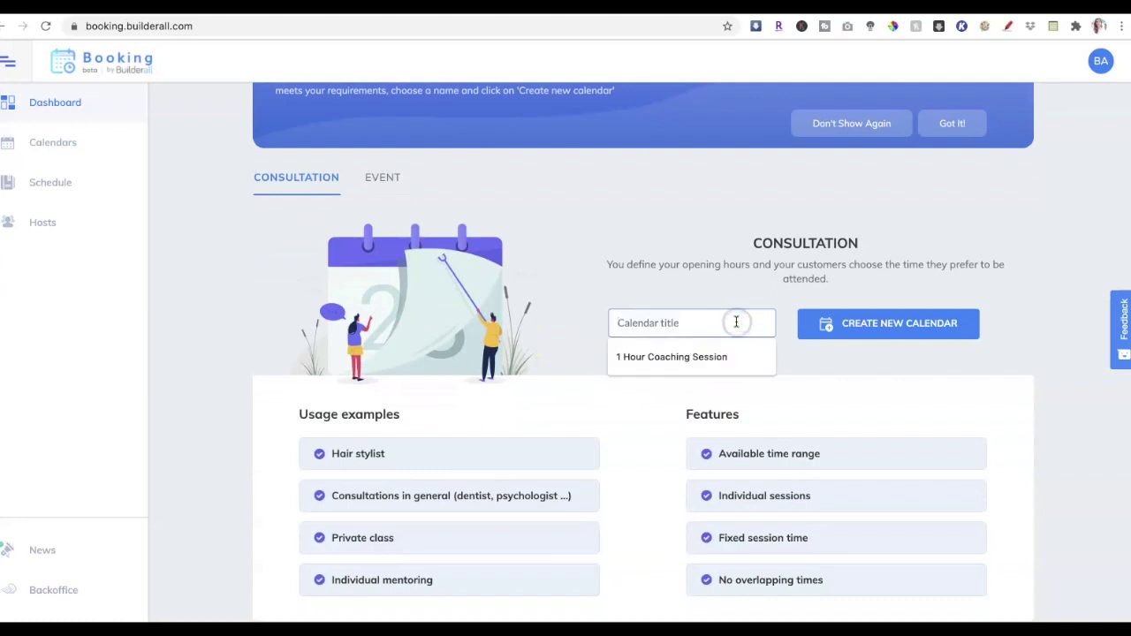
text(30 Minute Discovery)
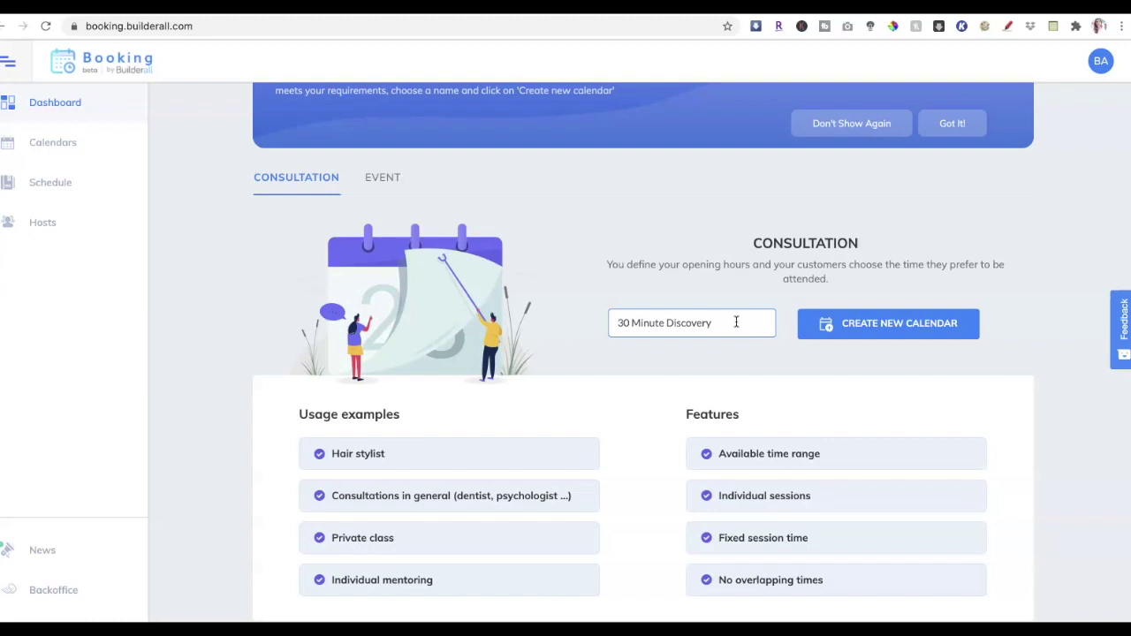
text(Call)
click(919, 329)
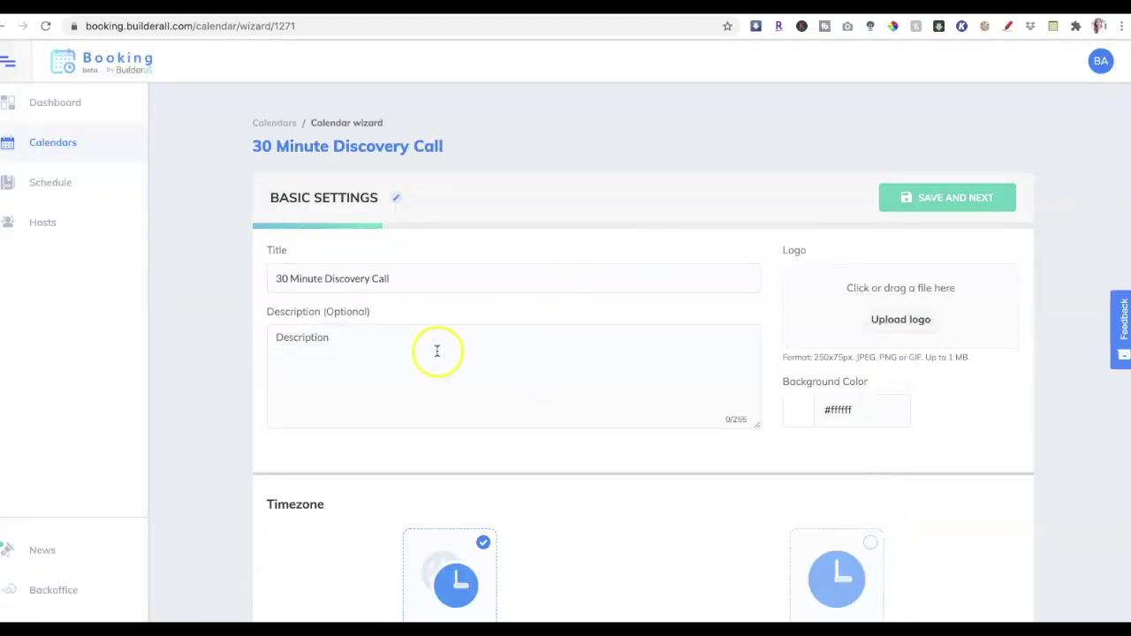
- Enter the description "30 Minute Marketing Discovery Call" and upload the image "Photo on 7-10-20 at 9.59 AM" as the calendar logo
click(372, 337)
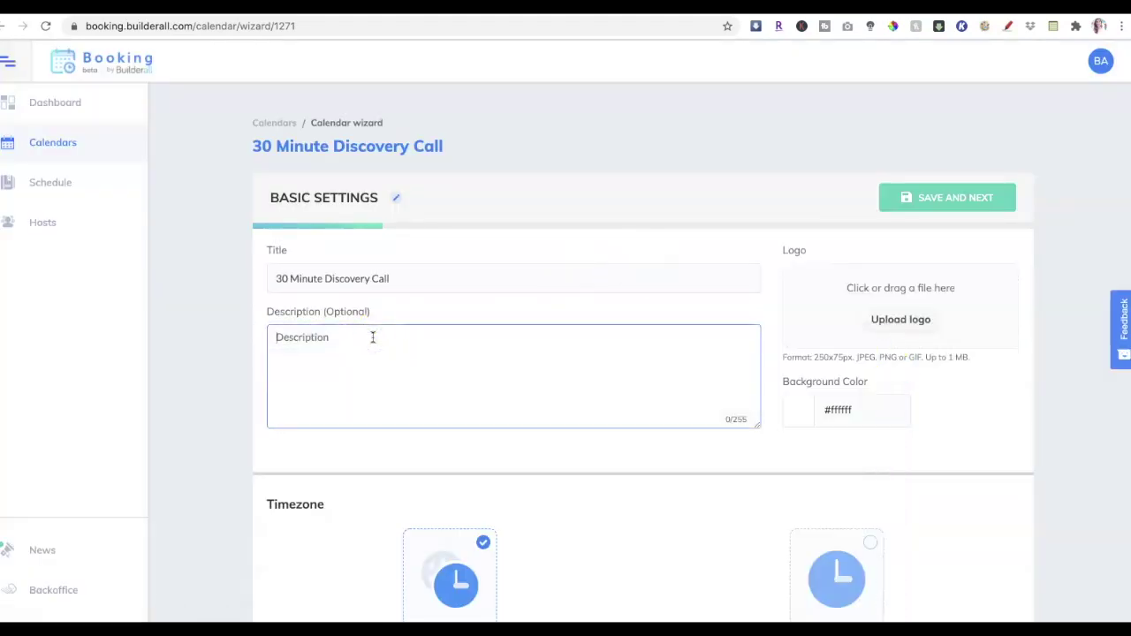
text(3)
click(897, 323)
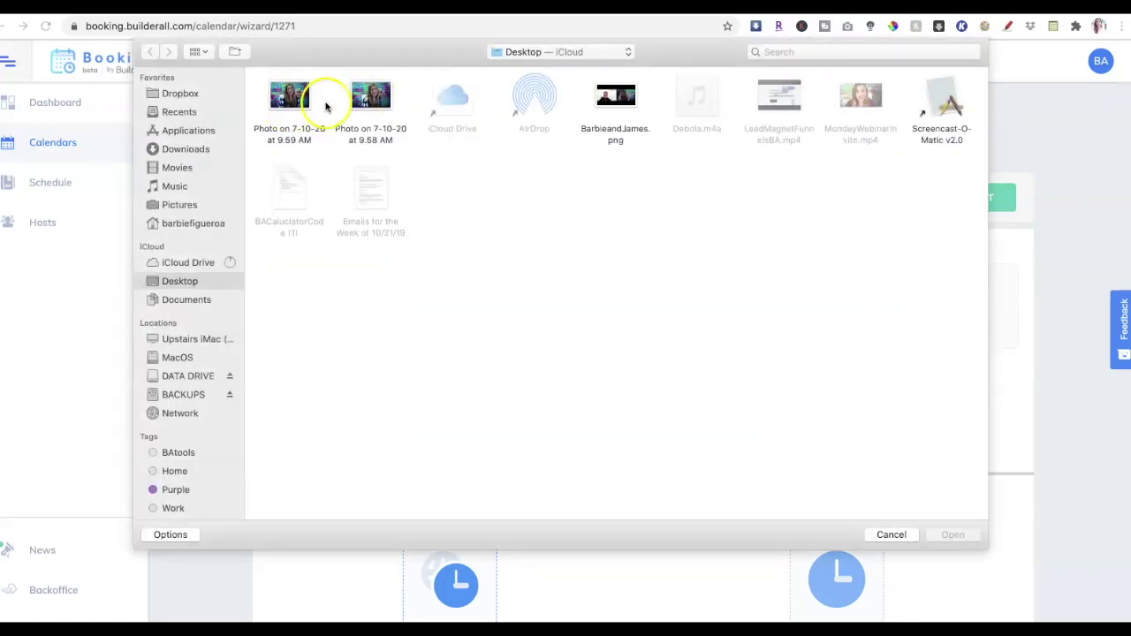
click(291, 97)
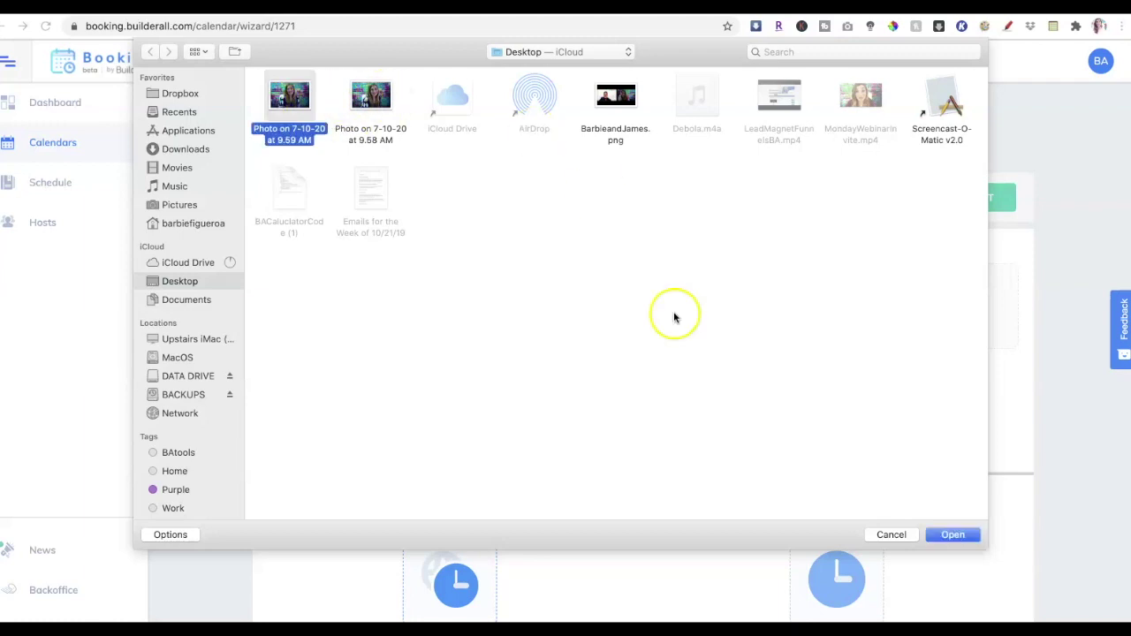
click(951, 535)
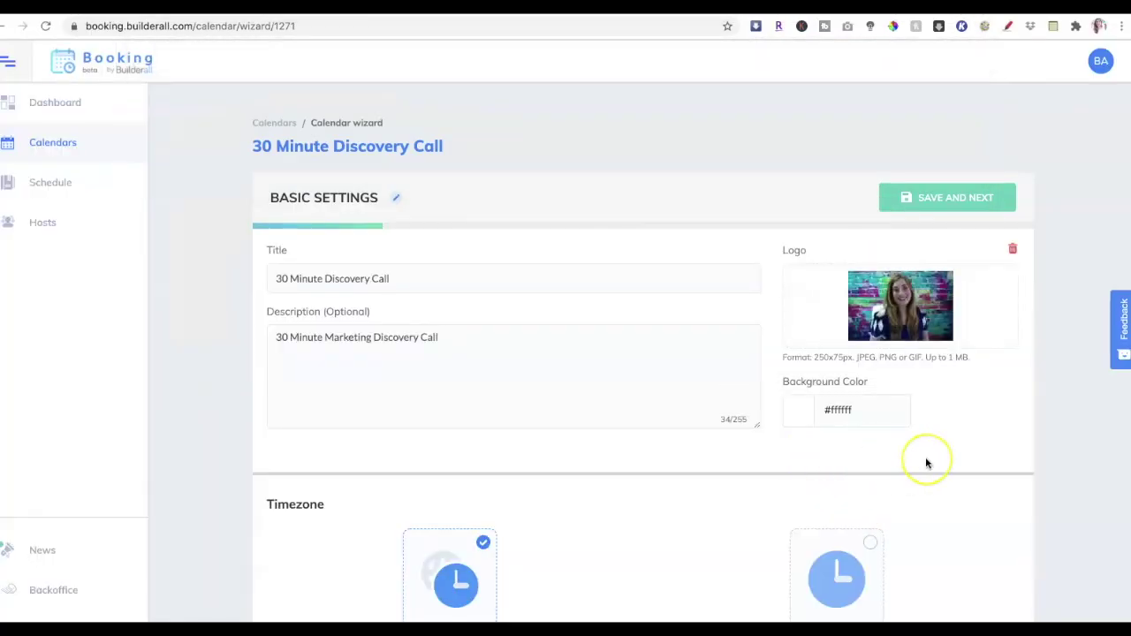
- Give the calendar a predefined timezone of Eastern Time - US & Canada
scroll(984, 398, down, 1)
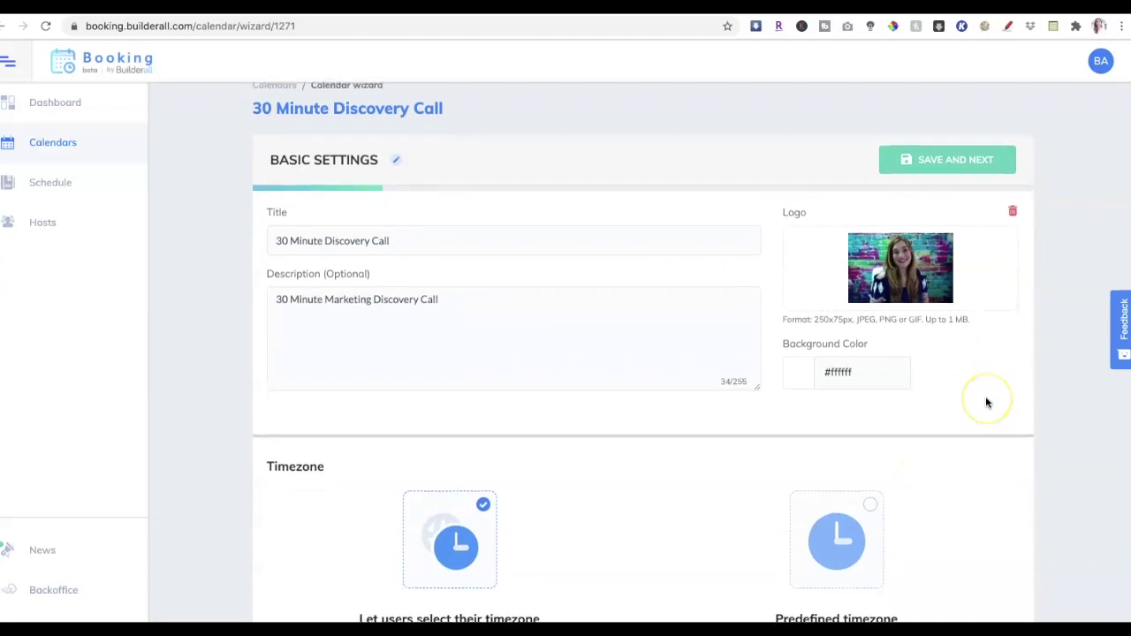
scroll(987, 403, down, 4)
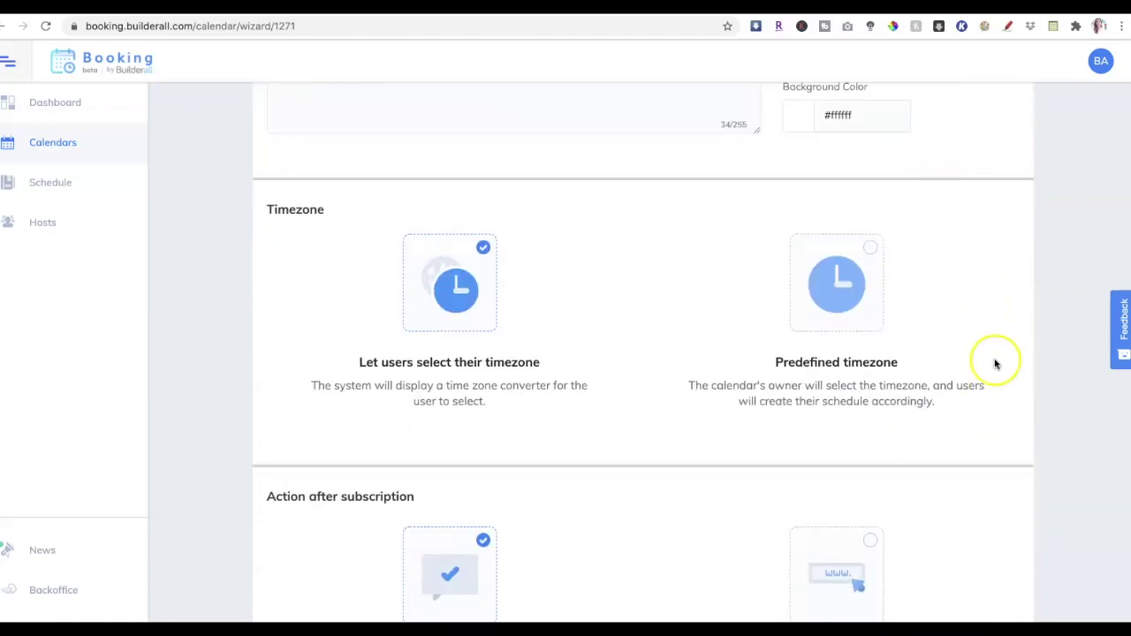
click(871, 250)
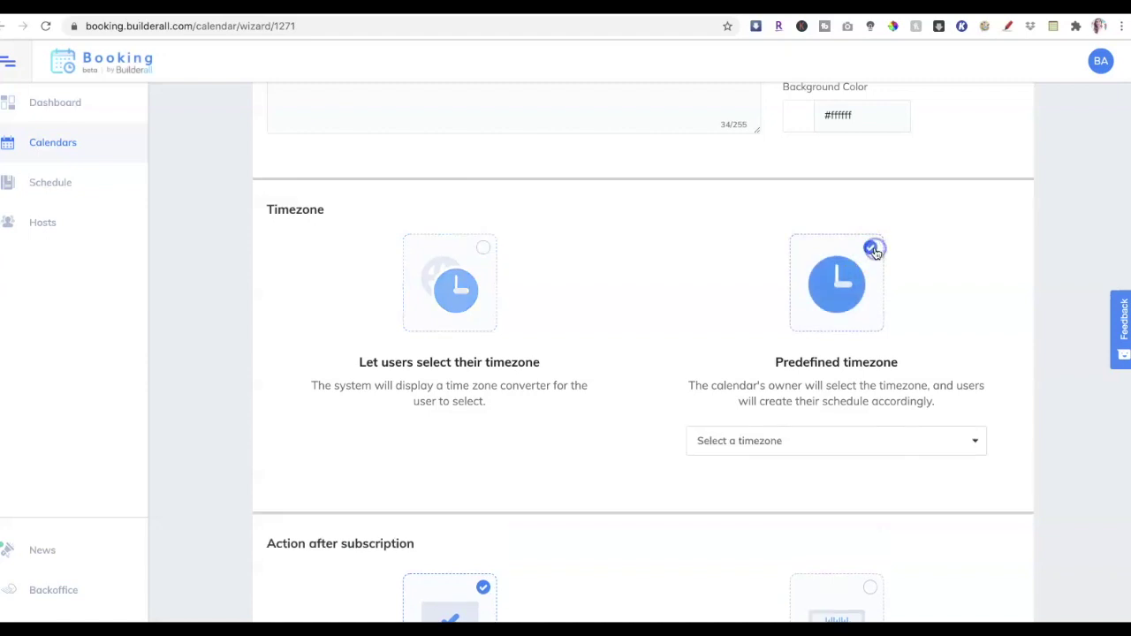
click(837, 447)
scroll(813, 524, down, 5)
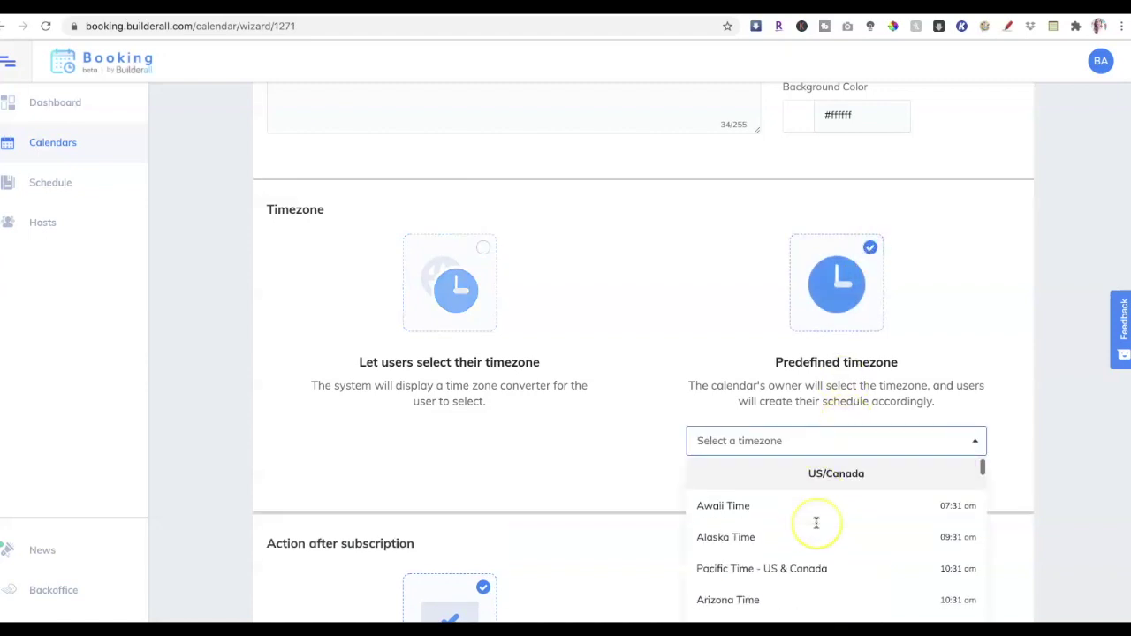
click(811, 545)
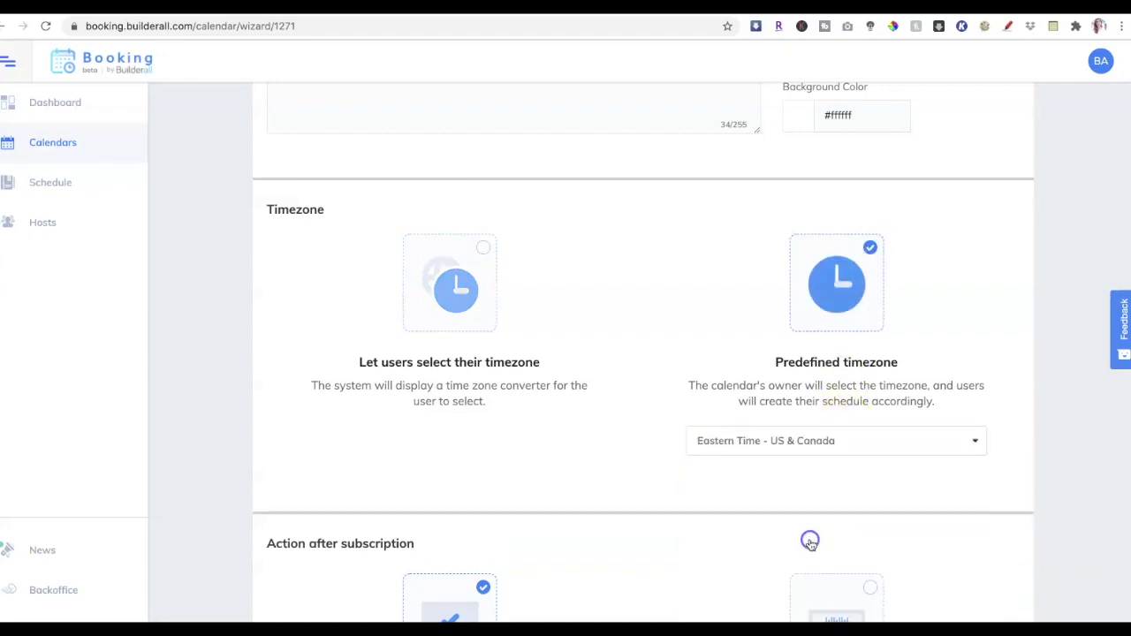
- Set the action after subscription to Redirect to URL and copy the address of the Cheetah site's coaching appointment confirmation page
scroll(1051, 465, down, 5)
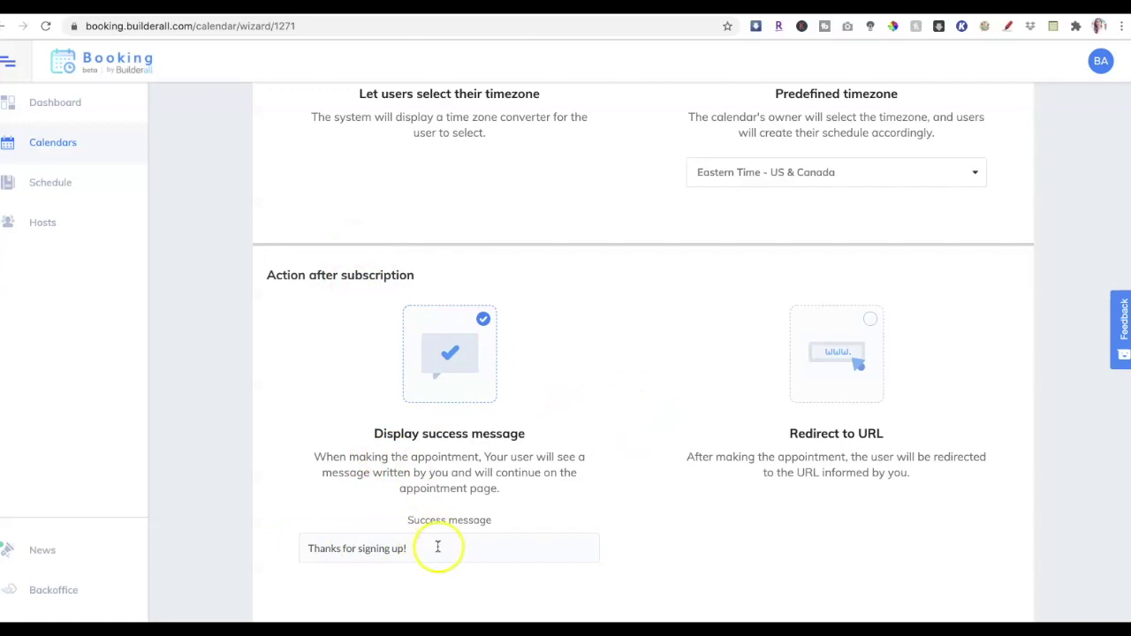
click(872, 321)
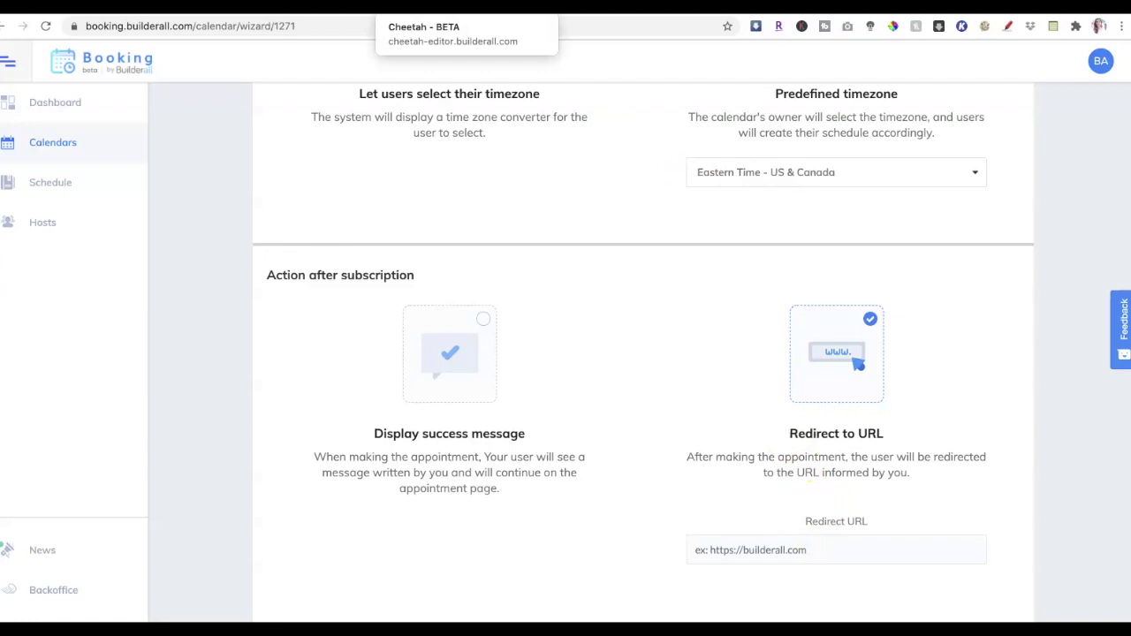
click(442, 7)
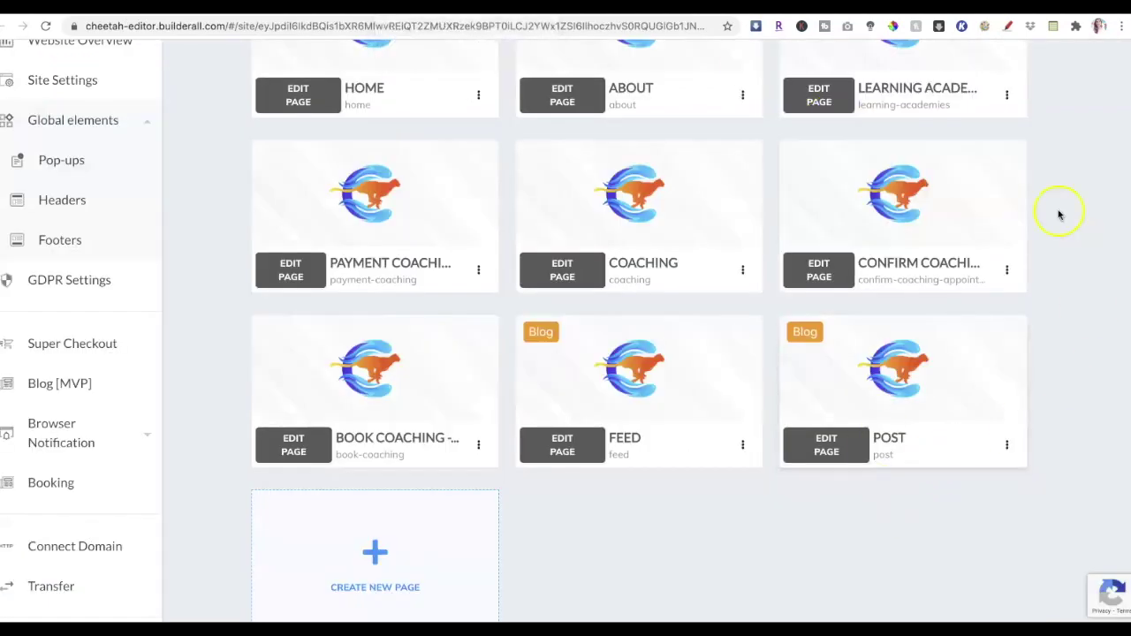
click(1006, 271)
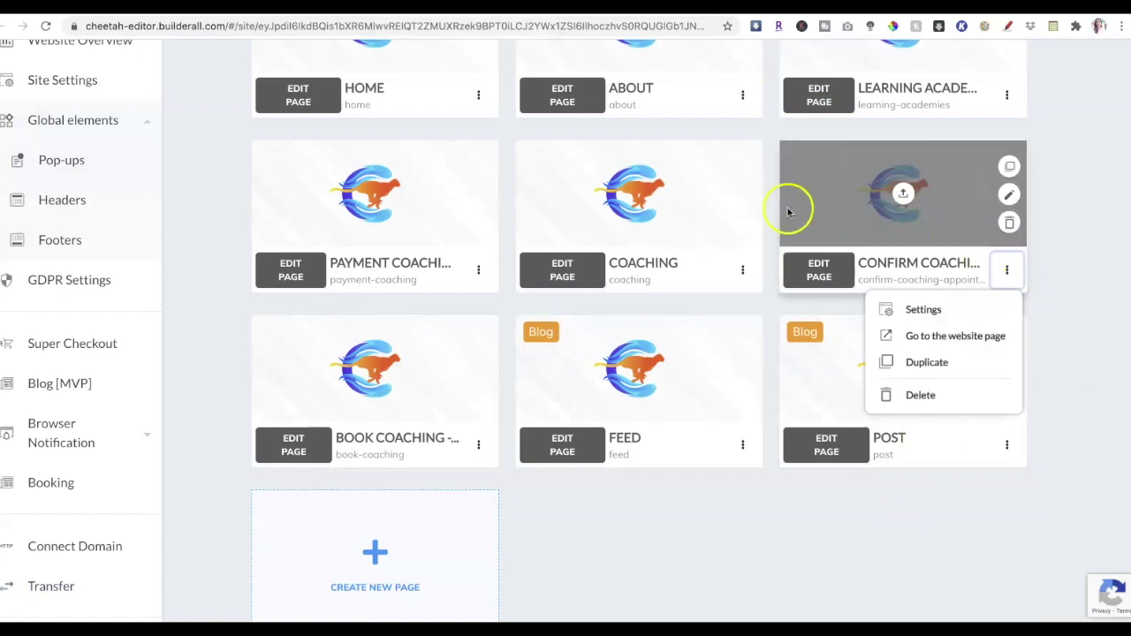
click(932, 334)
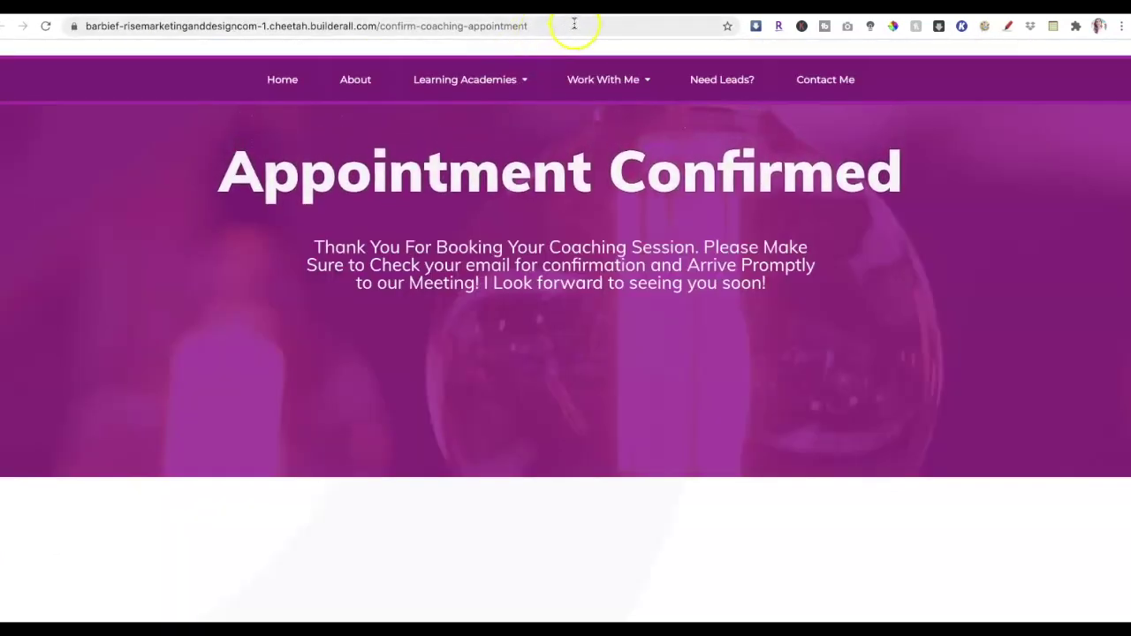
click(574, 24)
key(ctrl+c)
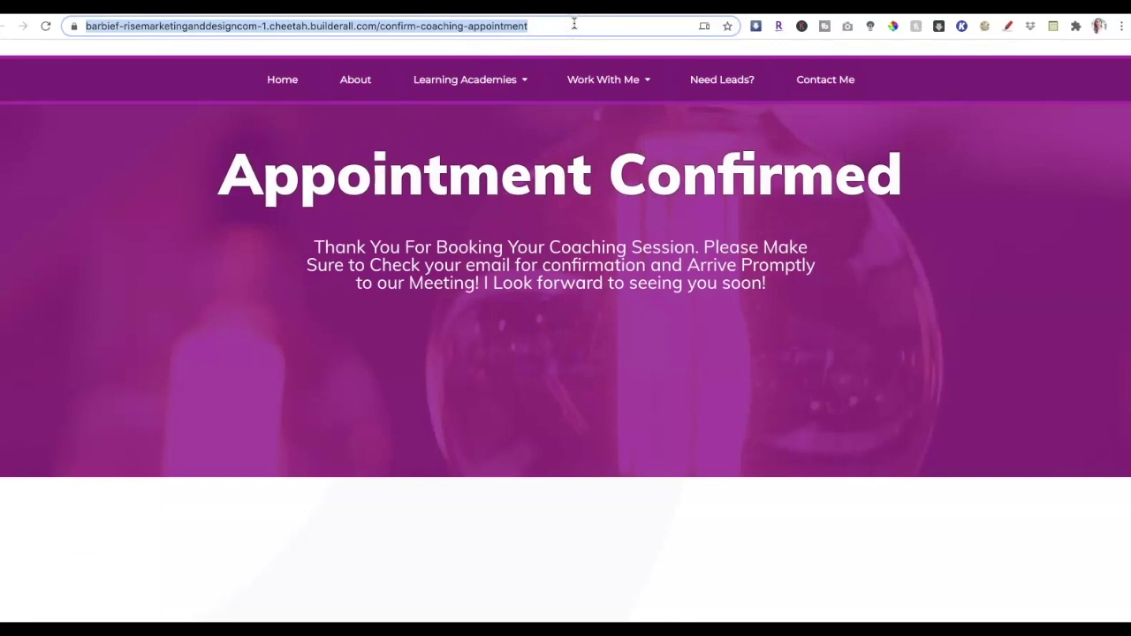
key(ctrl+w)
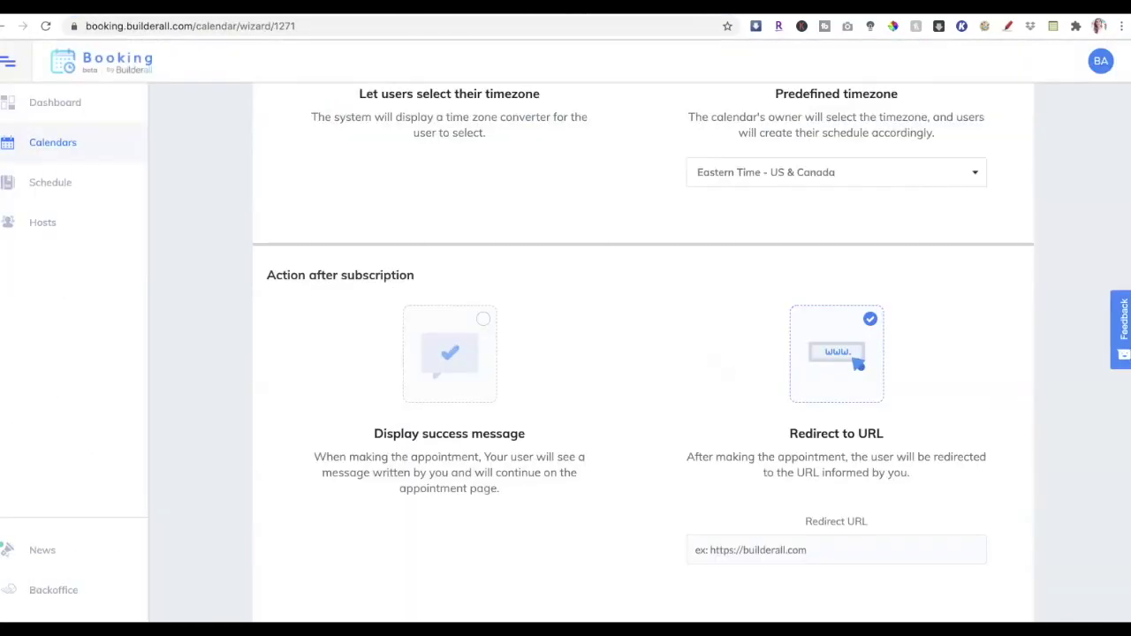
- Paste the copied confirmation page address as the redirect URL and save the basic settings to continue to scheduling
click(872, 551)
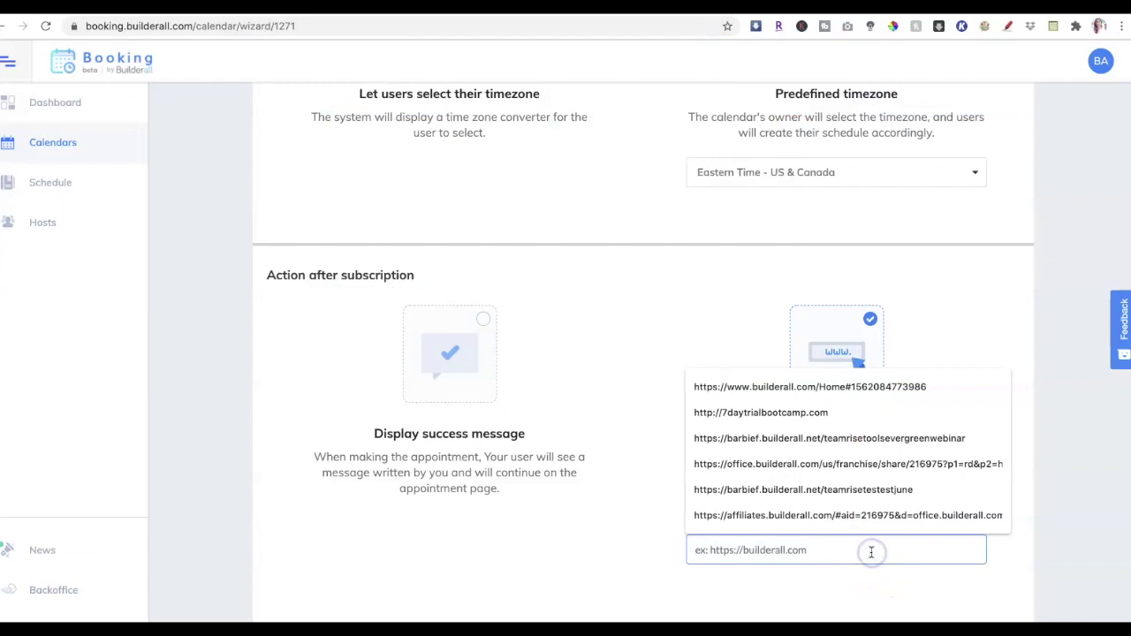
key(ctrl+v)
click(1010, 528)
scroll(1010, 528, down, 2)
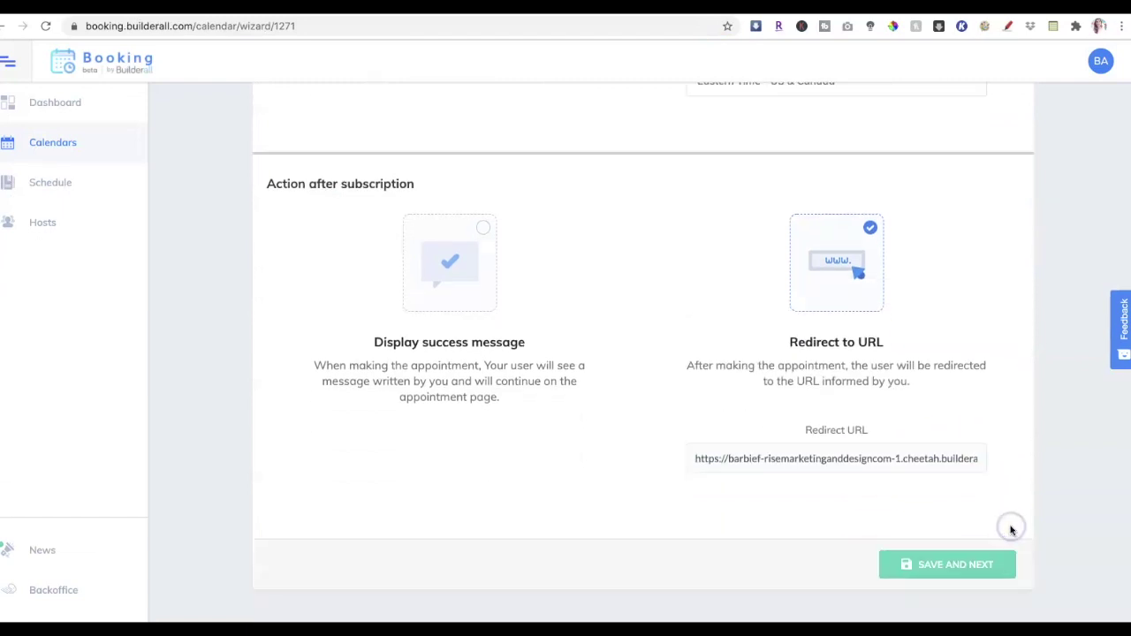
click(987, 555)
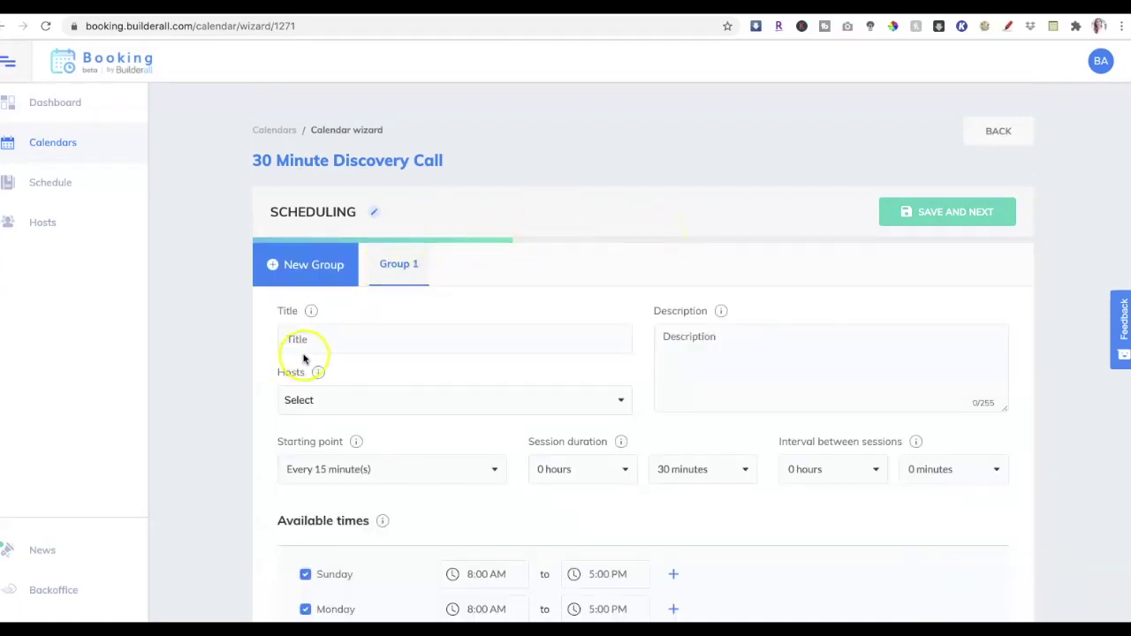
- Title the first scheduling group "30 Minute Discovery Call" and assign the available host to it
click(333, 336)
text(30 Minute Discovery Call)
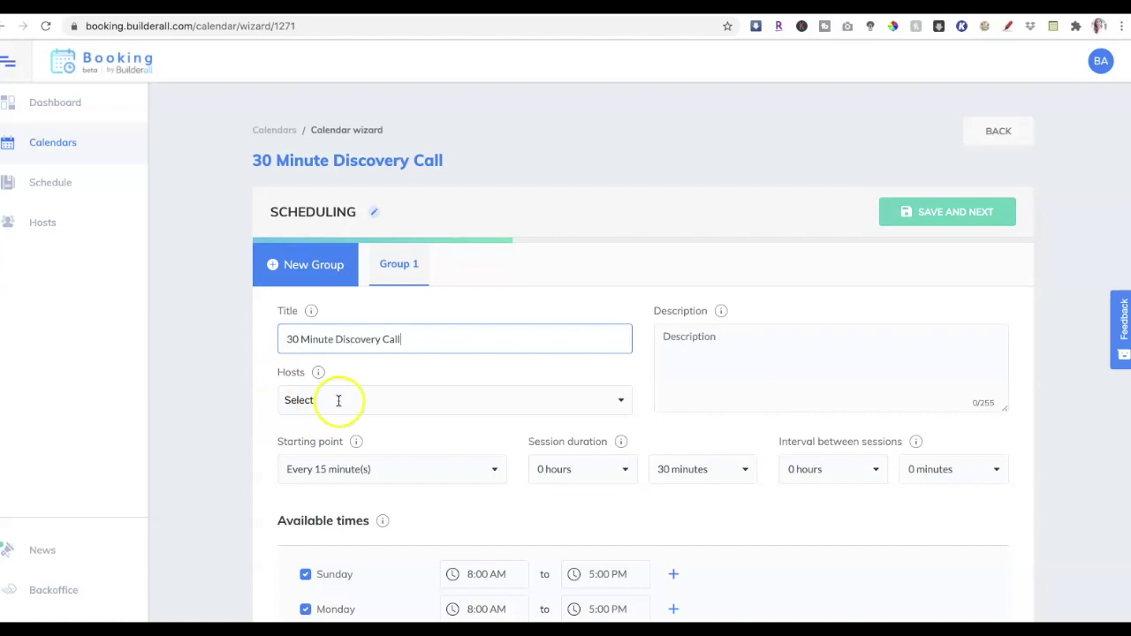
click(336, 399)
click(336, 431)
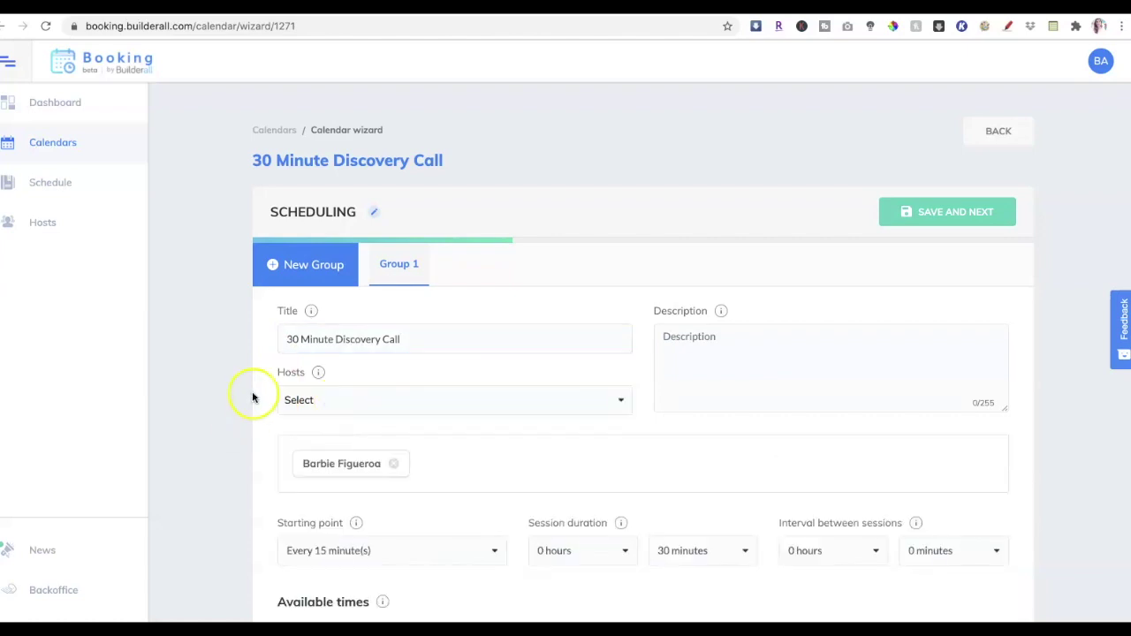
- Enter "30 Minute Discovery Call" as the scheduling group's description
click(753, 335)
click(705, 341)
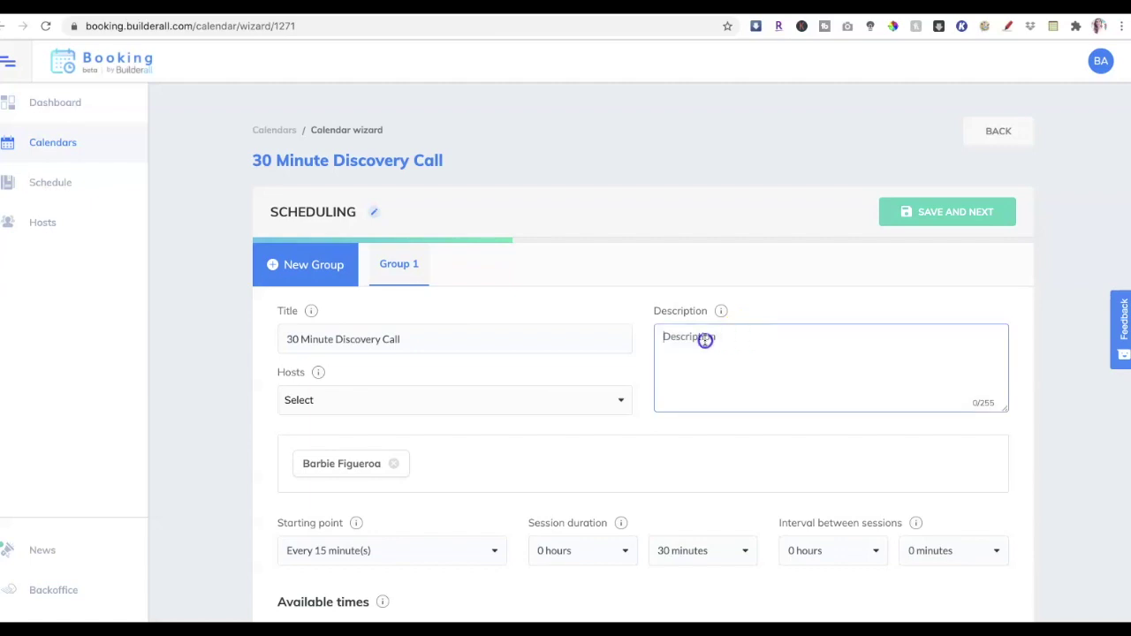
text(30 Minute Discovery Call)
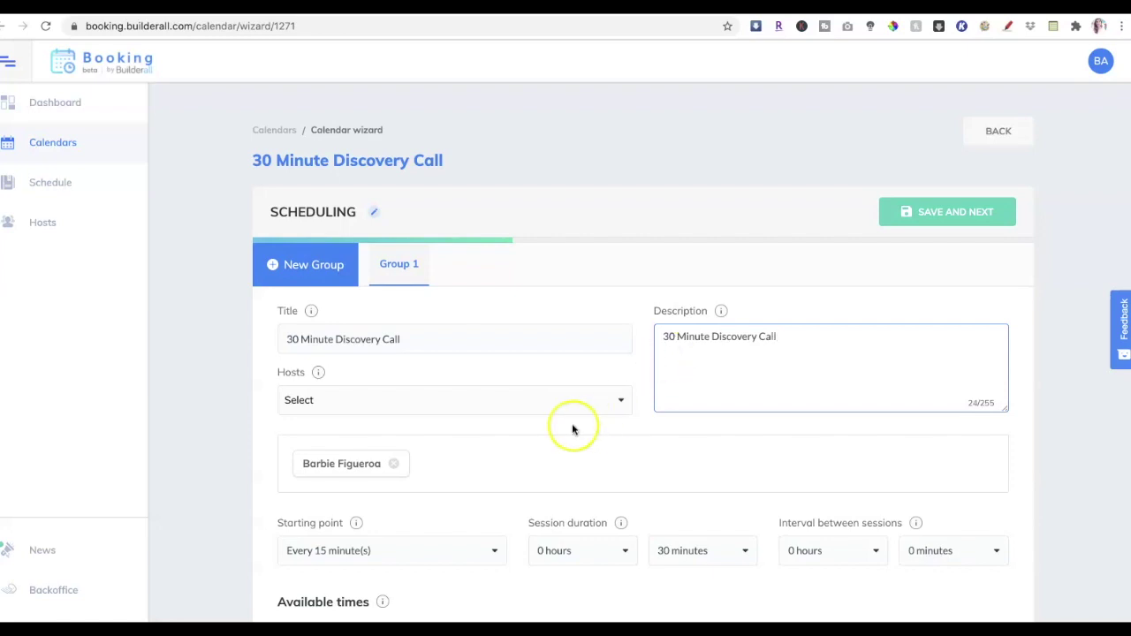
- Review the starting point explanation and interval choices, then the session duration options, keeping every 15 minutes and a 30-minute session
scroll(572, 430, down, 5)
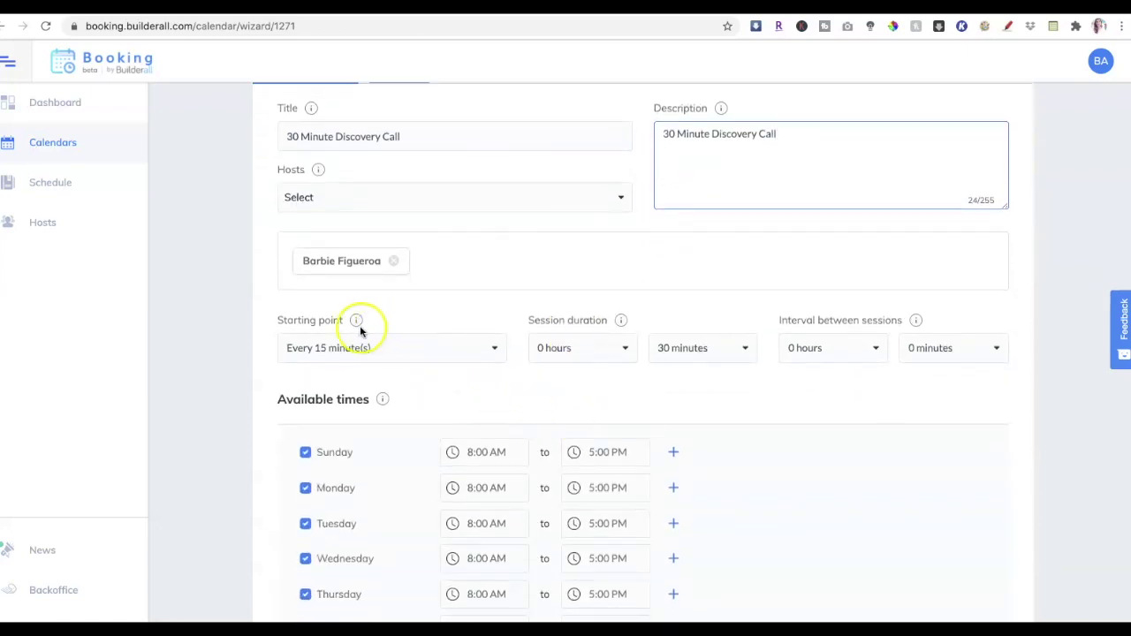
mouse_move(355, 320)
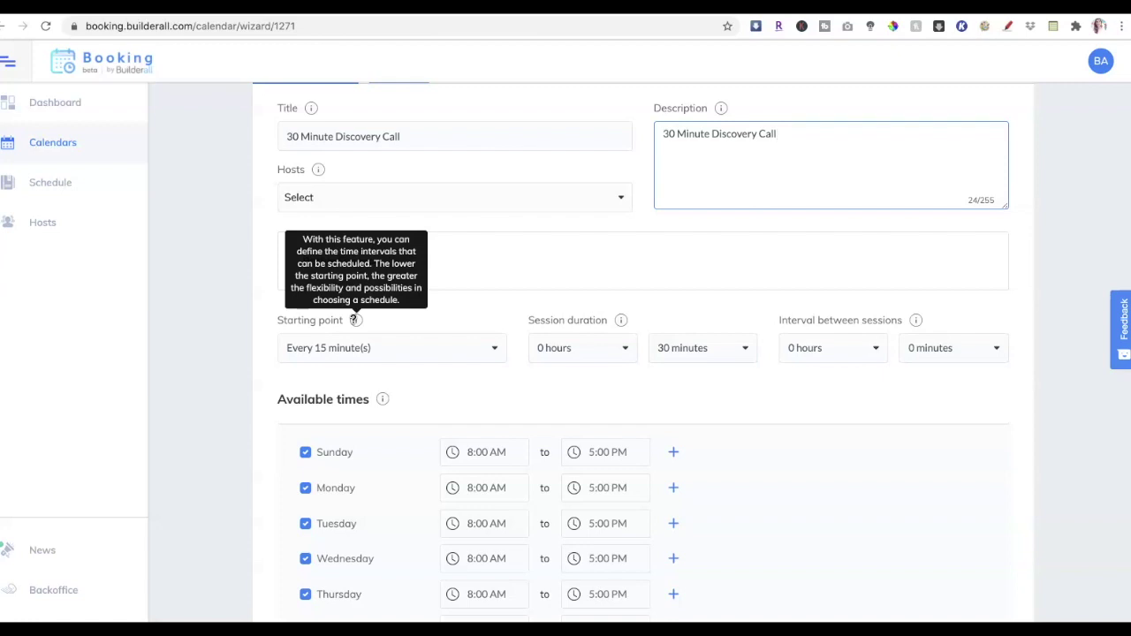
click(395, 350)
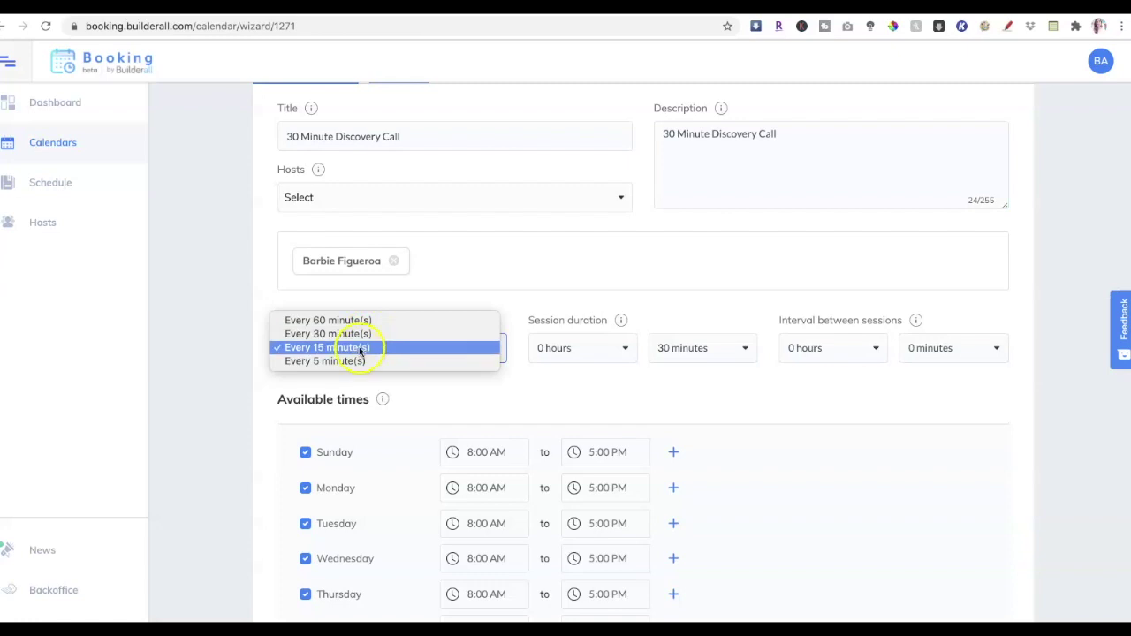
click(397, 373)
click(596, 352)
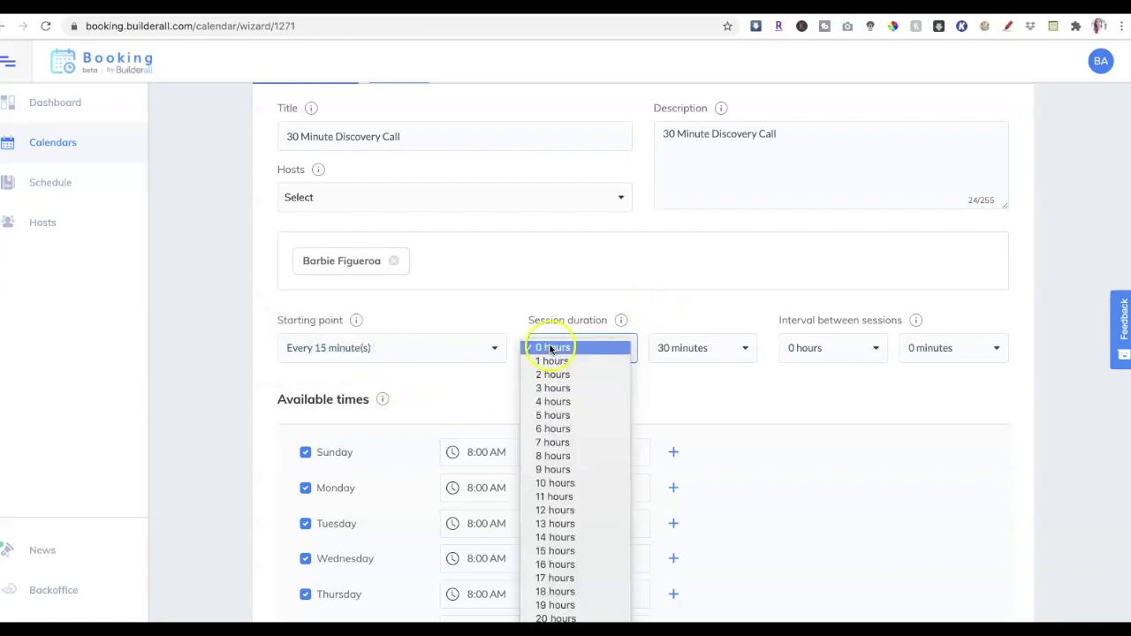
click(723, 332)
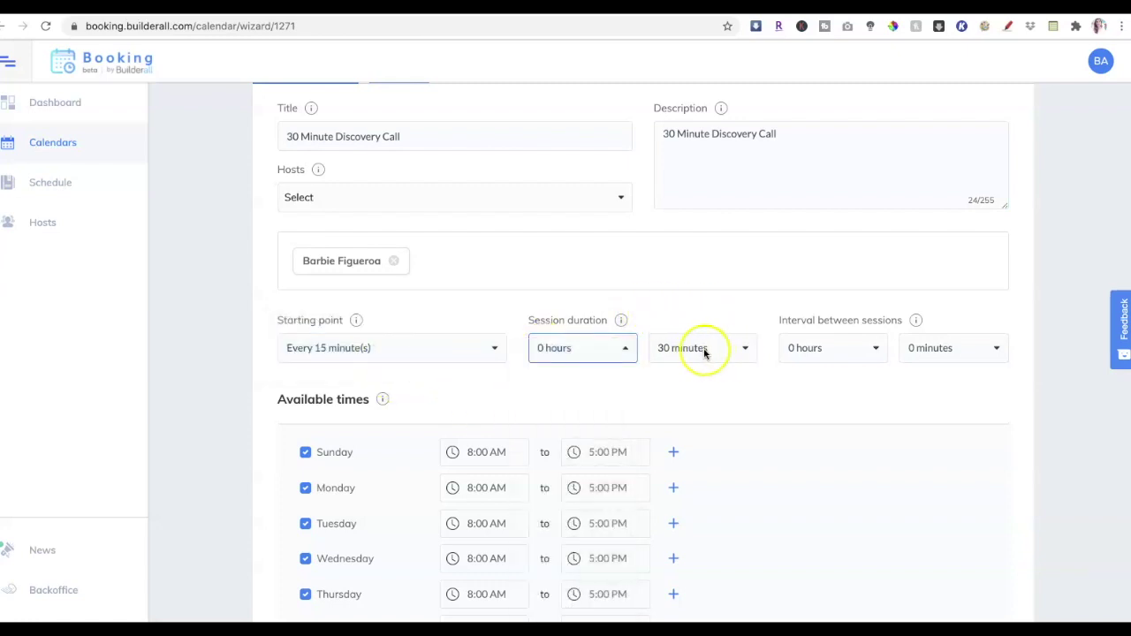
- Set the interval between sessions to 2 hours and 0 minutes
click(876, 350)
click(846, 375)
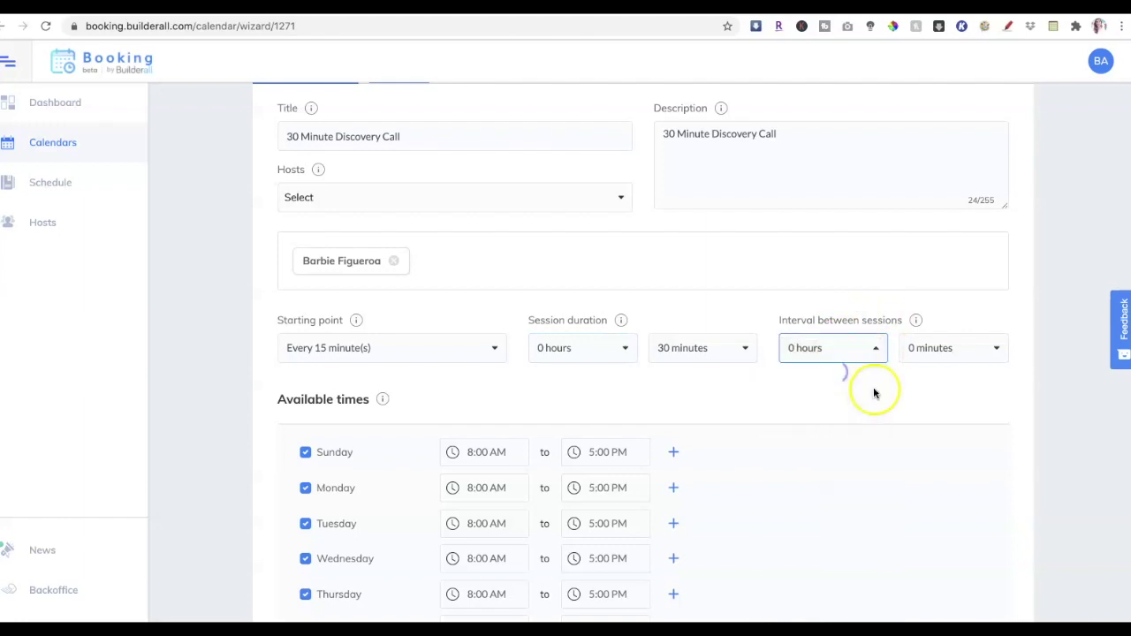
click(925, 395)
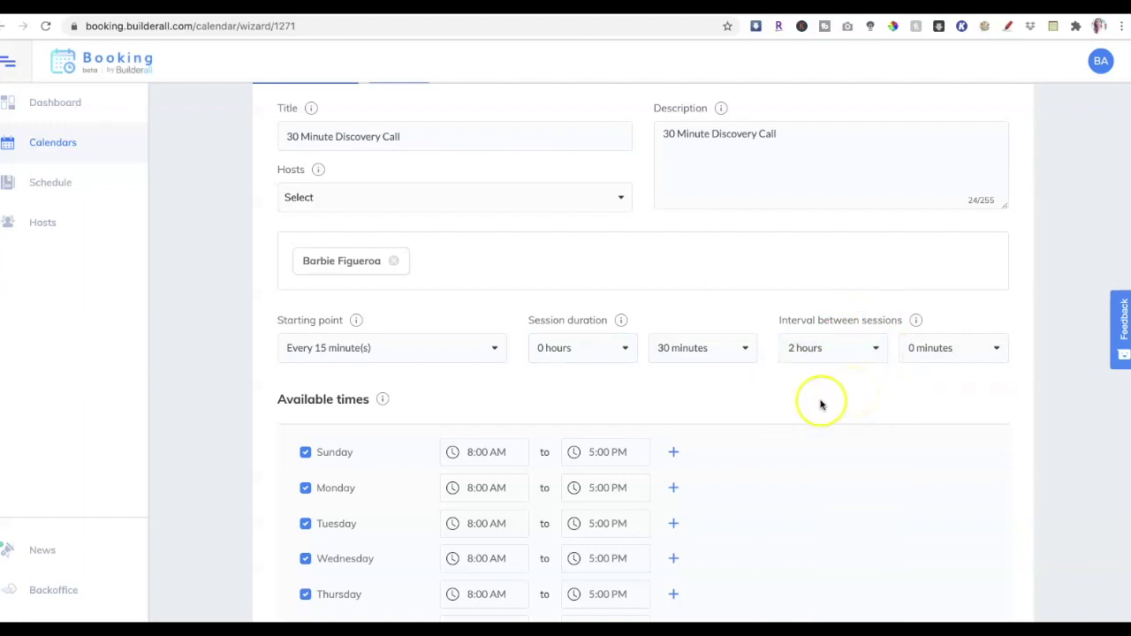
- Exclude every weekday except Thursday from the group's available times
scroll(821, 399, down, 2)
scroll(306, 373, down, 1)
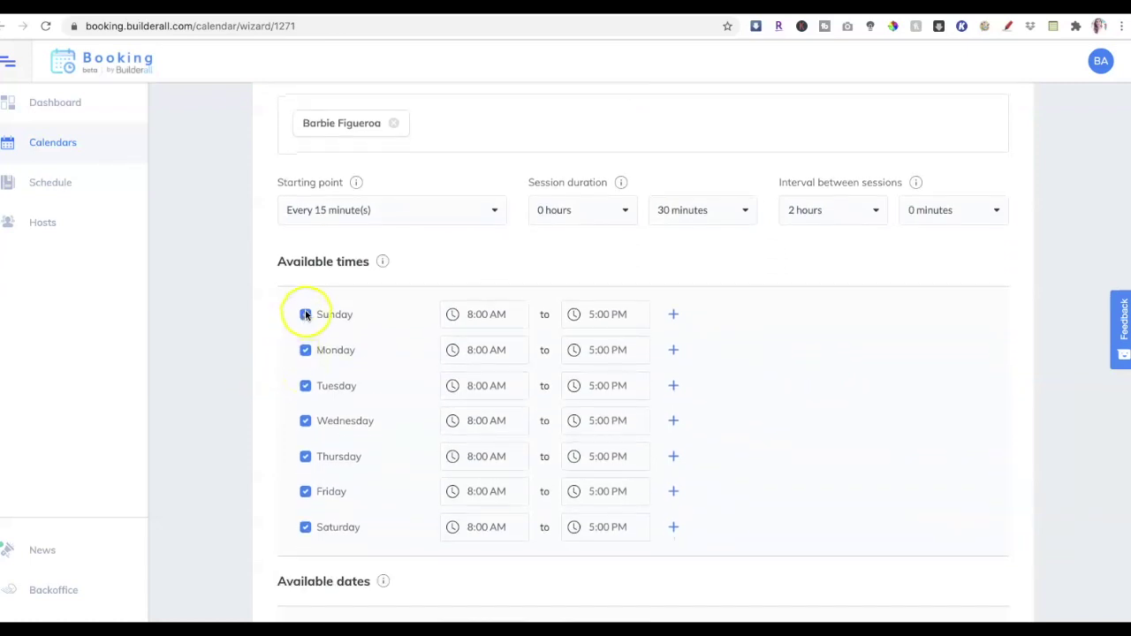
click(305, 316)
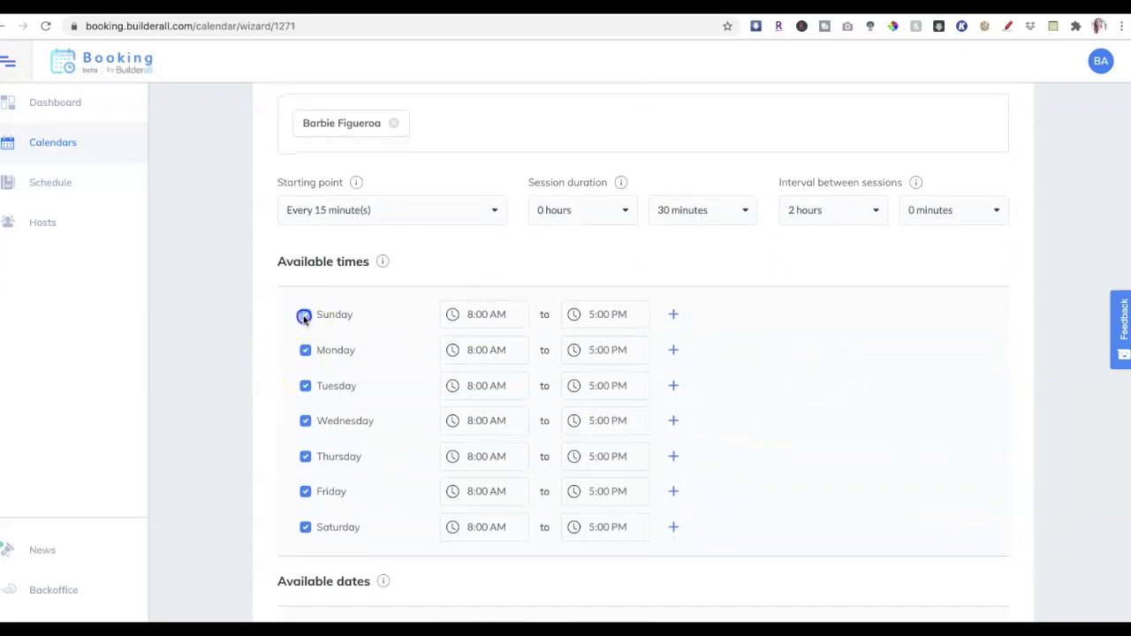
click(303, 528)
click(305, 491)
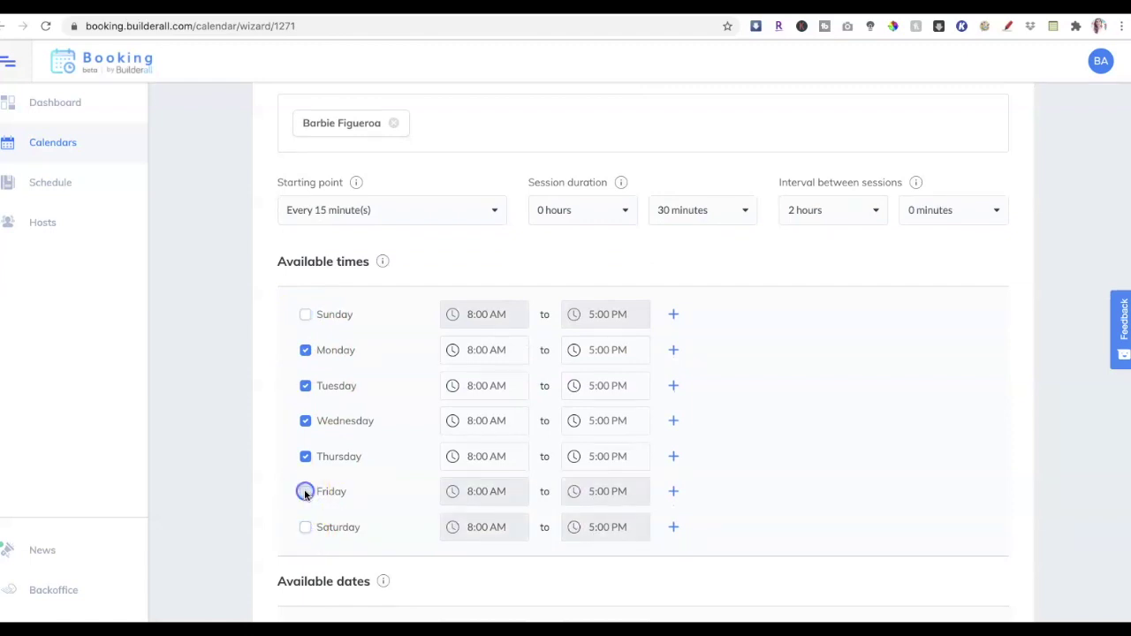
click(305, 352)
click(305, 352)
click(305, 458)
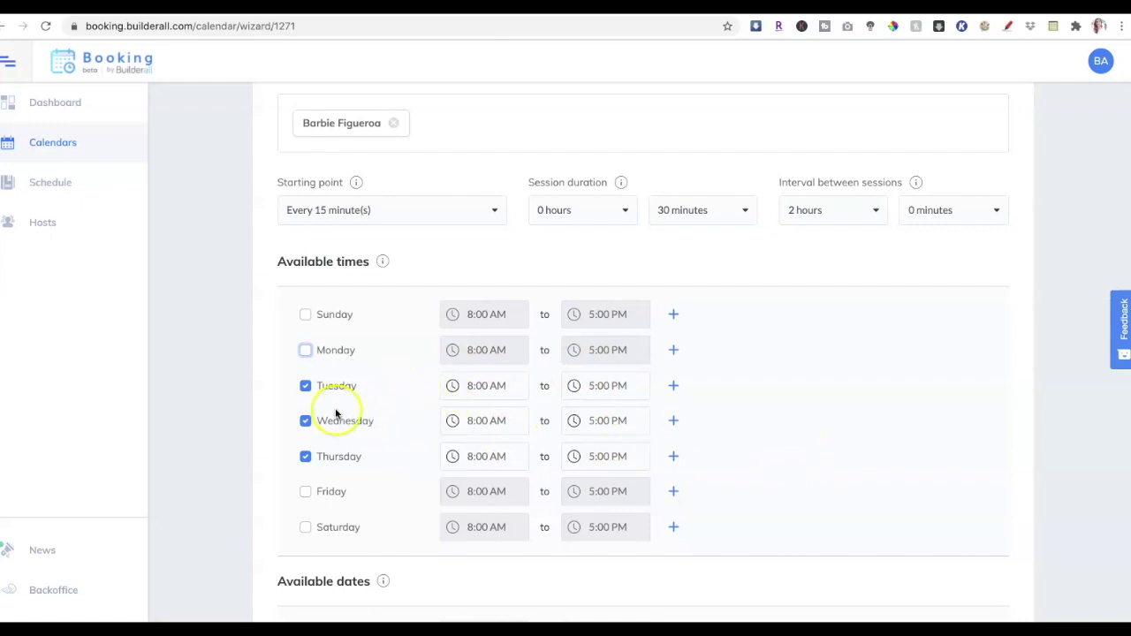
click(305, 387)
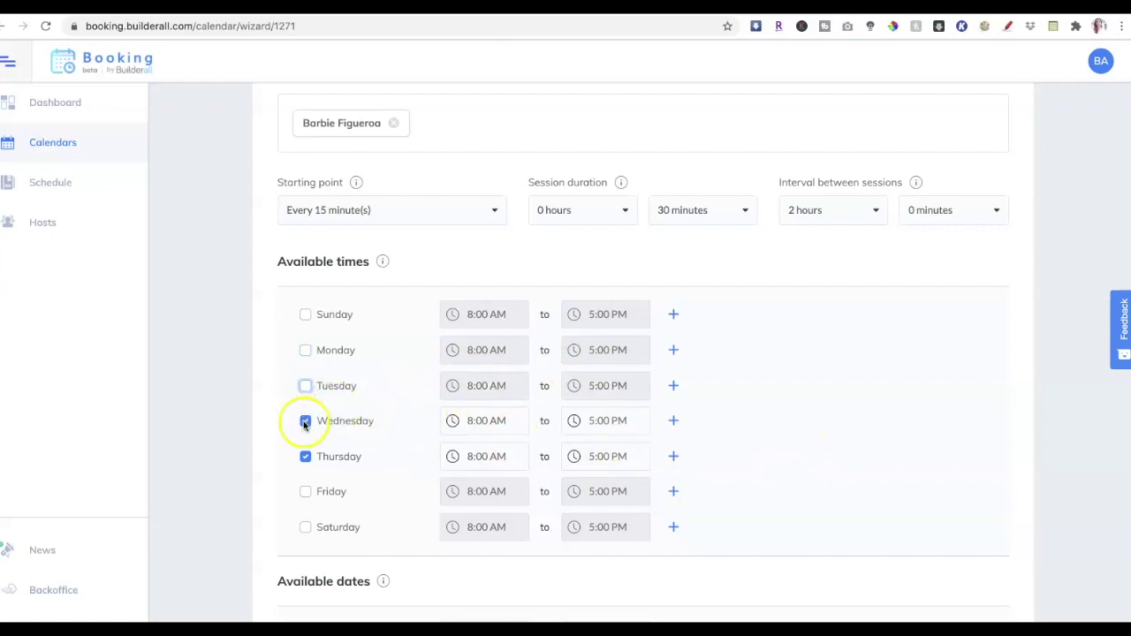
click(305, 421)
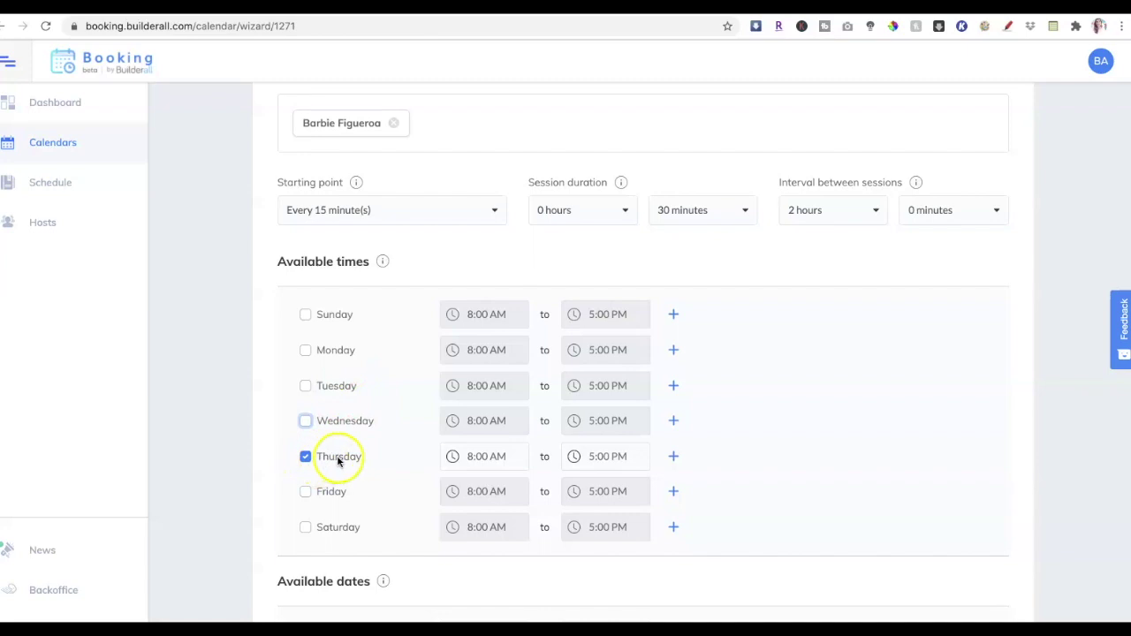
- Set Thursday's availability start time to 9:30 AM
click(486, 458)
click(462, 405)
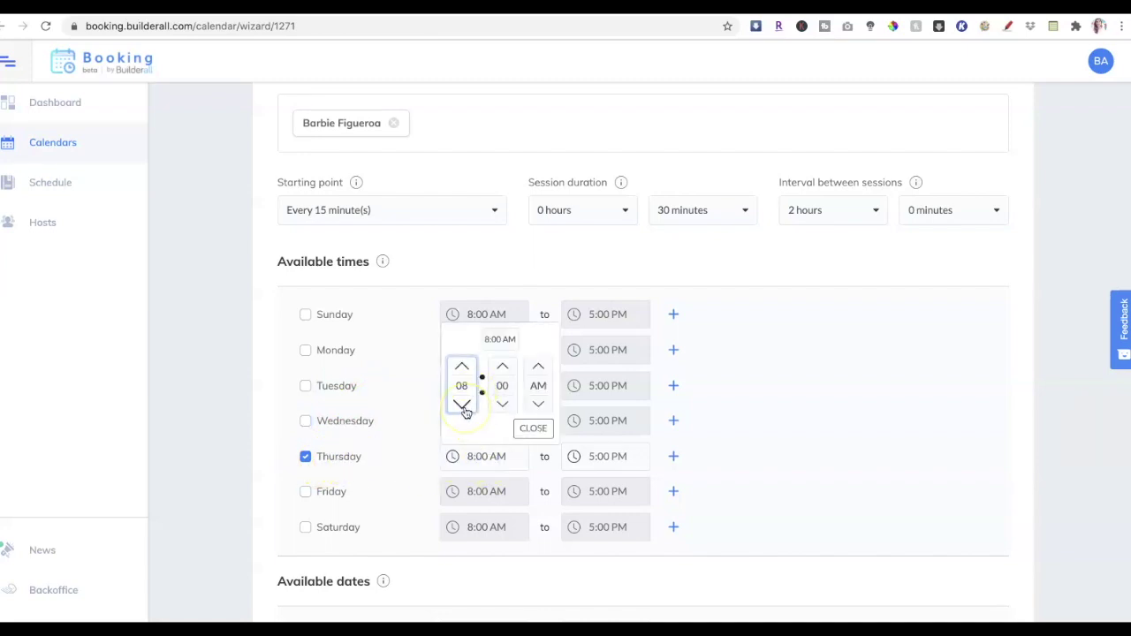
click(463, 407)
click(462, 366)
click(501, 404)
click(501, 364)
click(504, 401)
click(503, 403)
click(502, 366)
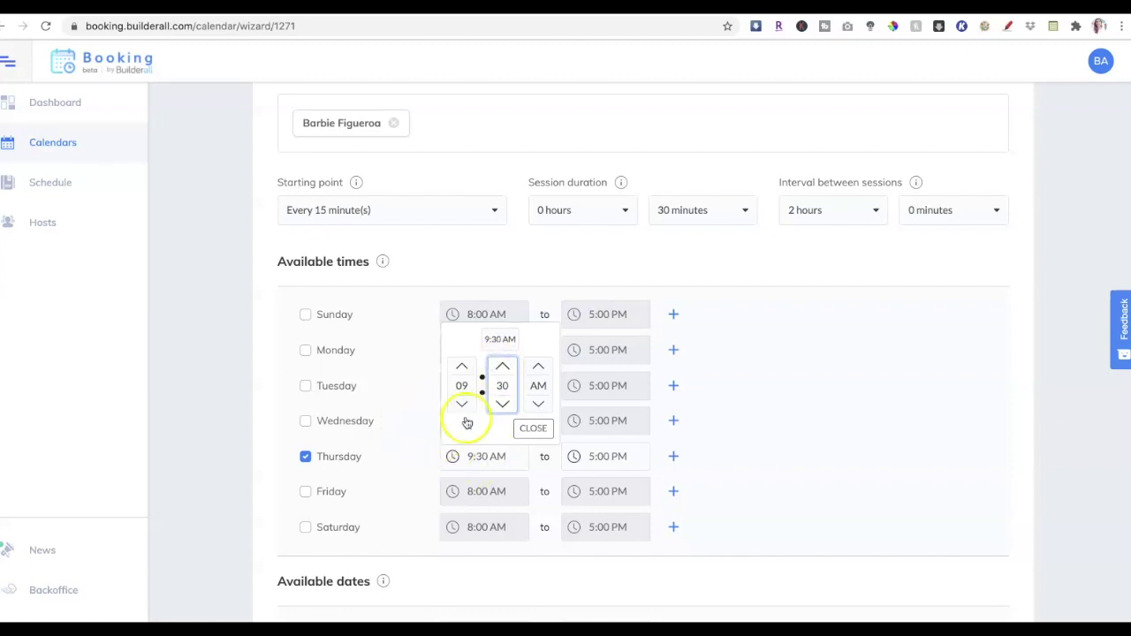
click(530, 429)
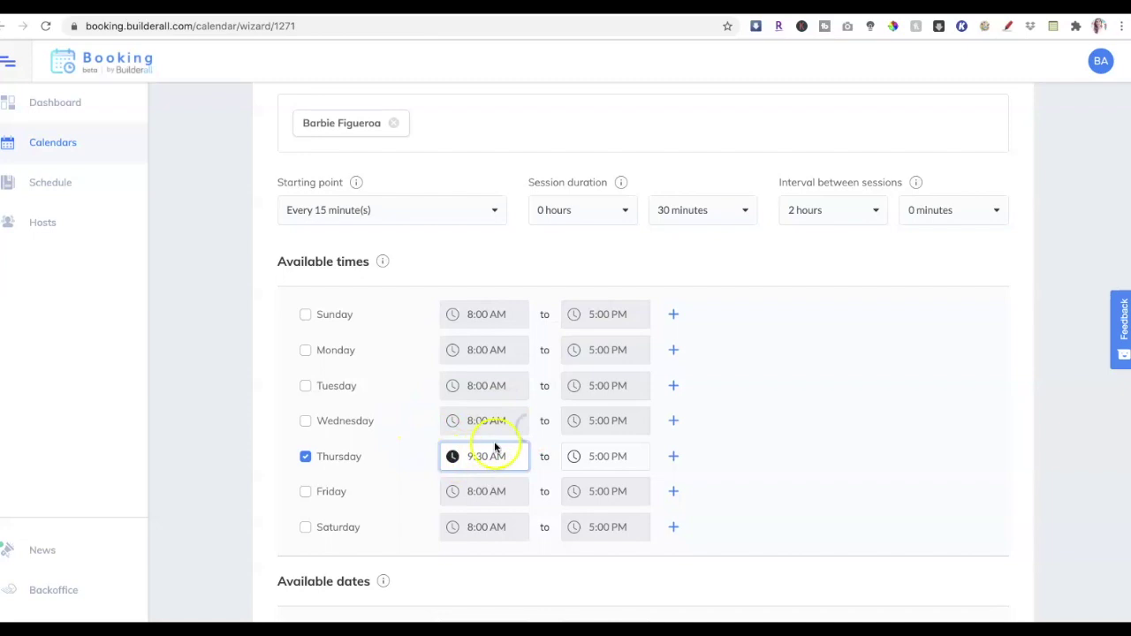
- Set Thursday's availability end time to 12:00 PM
click(600, 460)
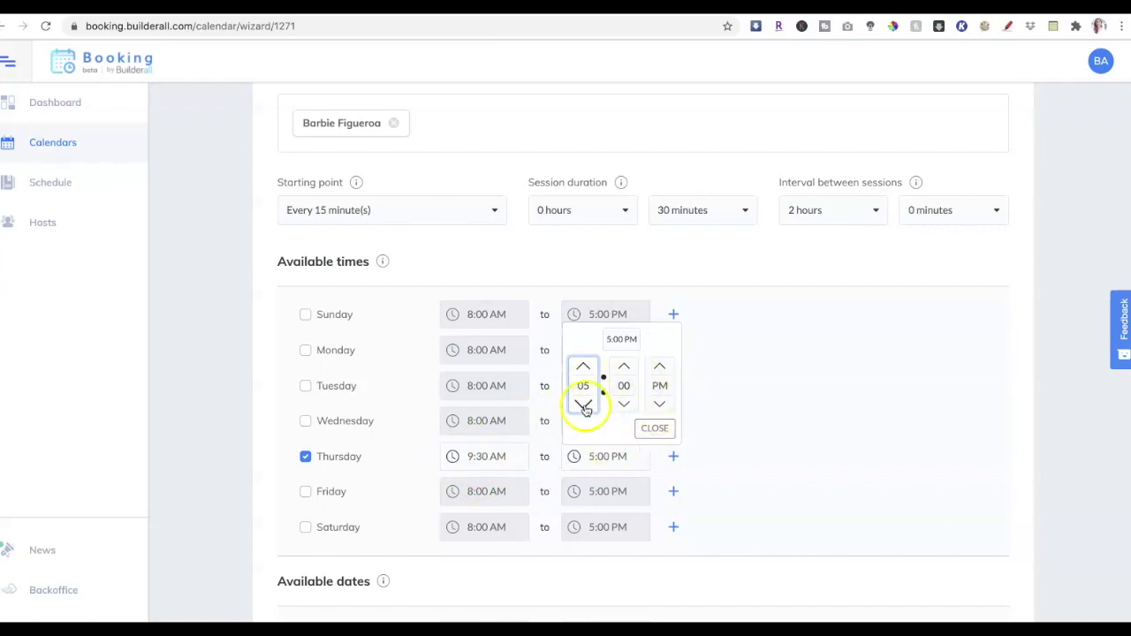
click(584, 368)
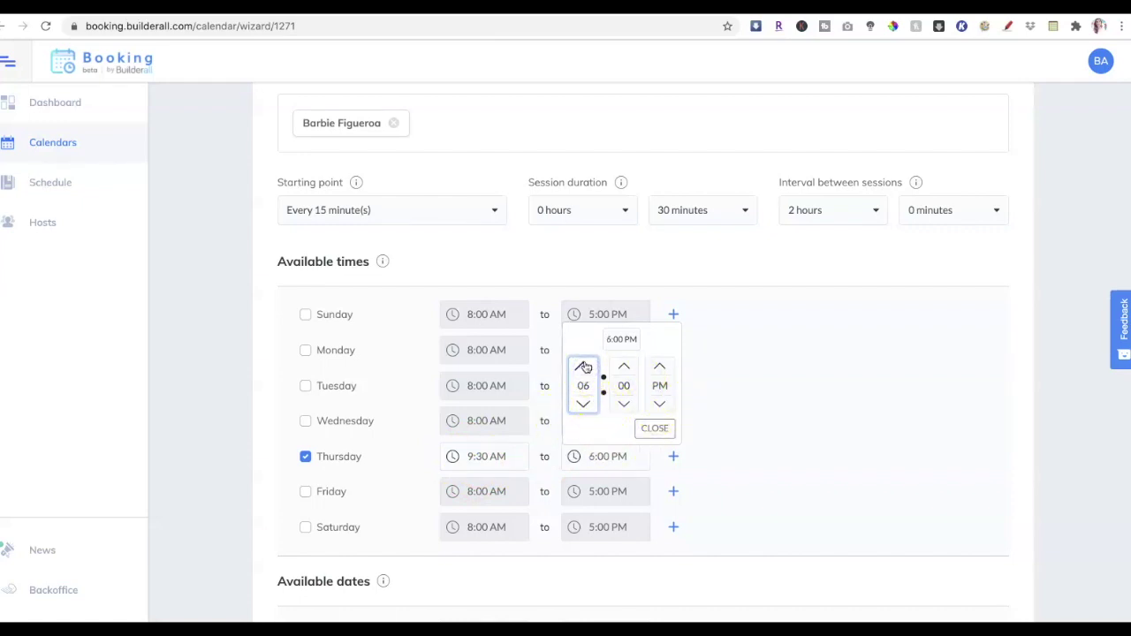
click(589, 367)
click(585, 367)
click(584, 404)
click(584, 405)
click(584, 404)
click(584, 405)
click(584, 404)
click(584, 405)
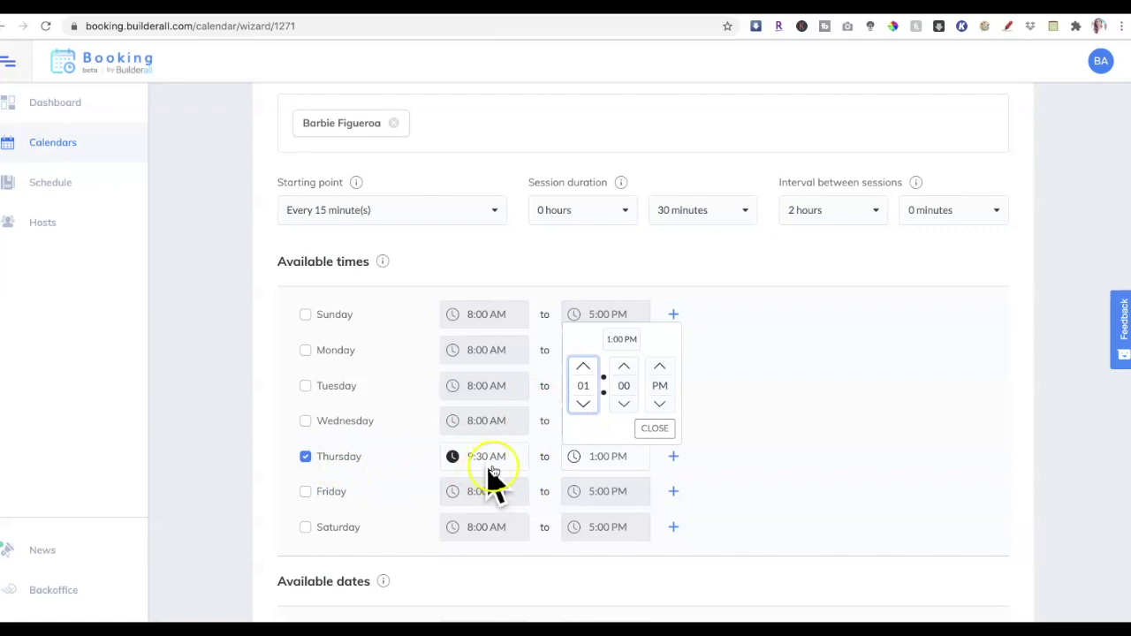
click(582, 405)
click(779, 448)
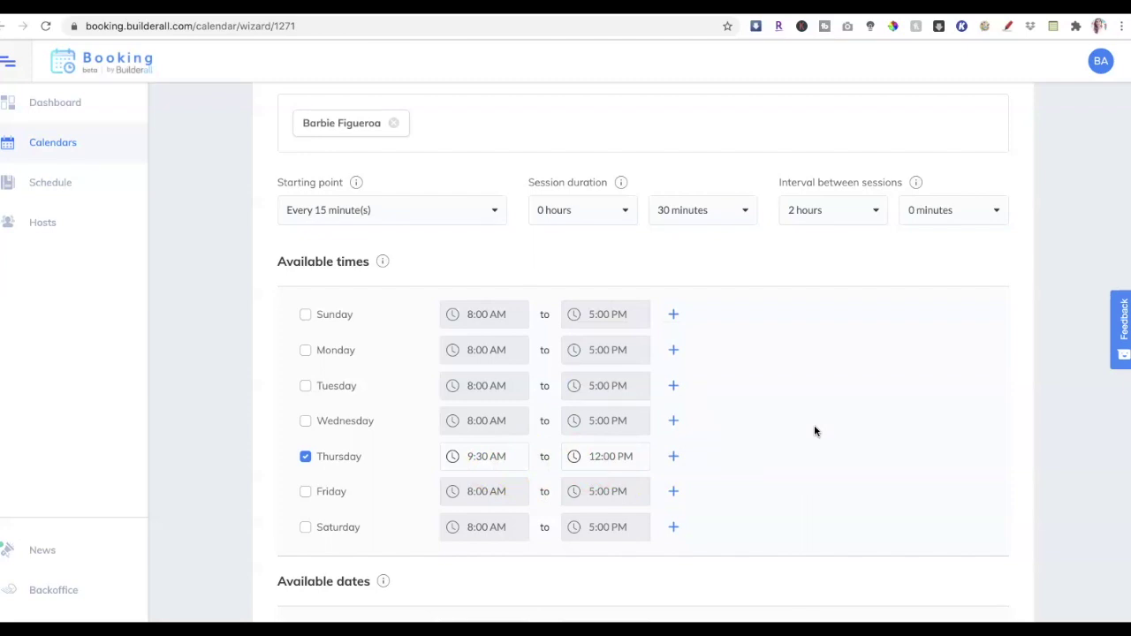
- Exclude every month except July from the group's available dates
scroll(813, 430, down, 5)
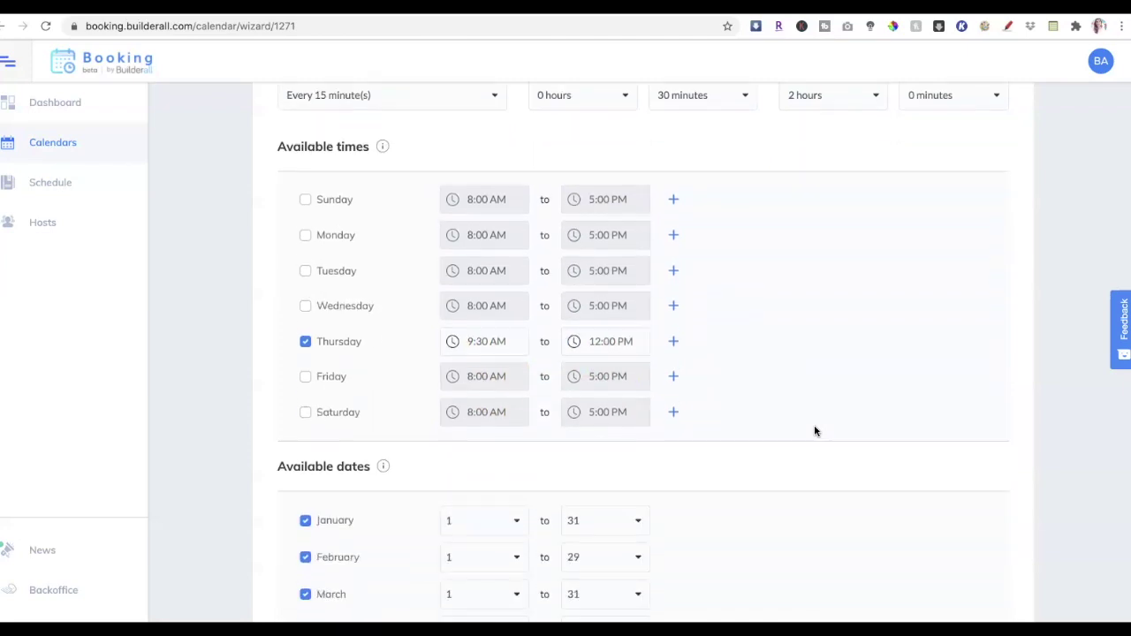
click(305, 206)
click(305, 243)
click(302, 280)
click(305, 316)
click(305, 354)
click(305, 391)
click(305, 463)
click(305, 500)
click(305, 537)
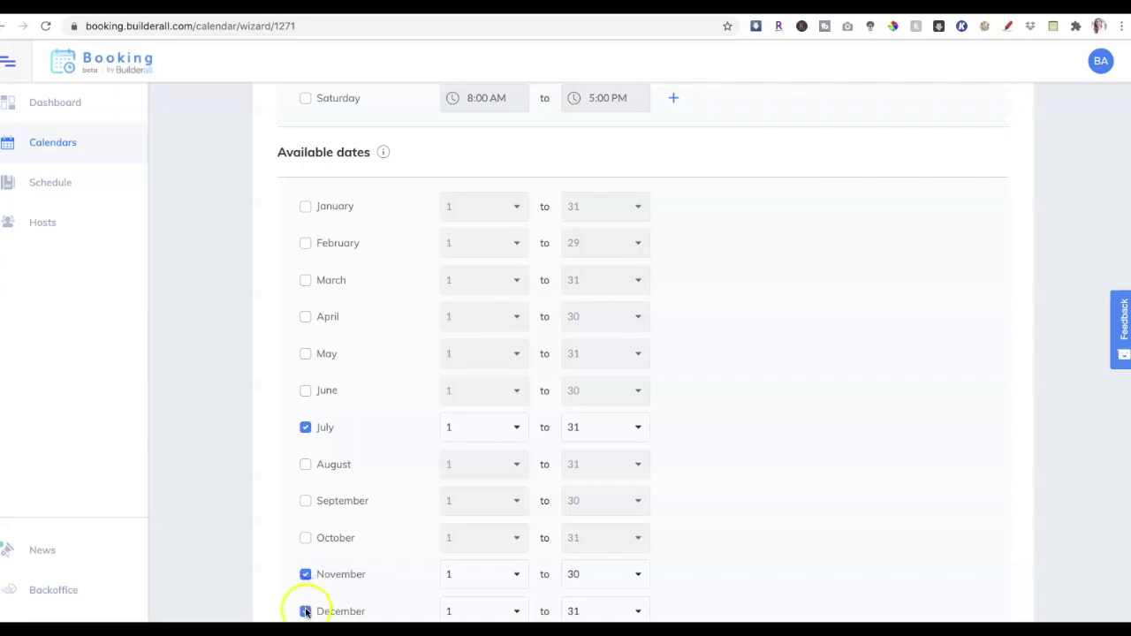
double_click(305, 575)
click(304, 611)
click(305, 574)
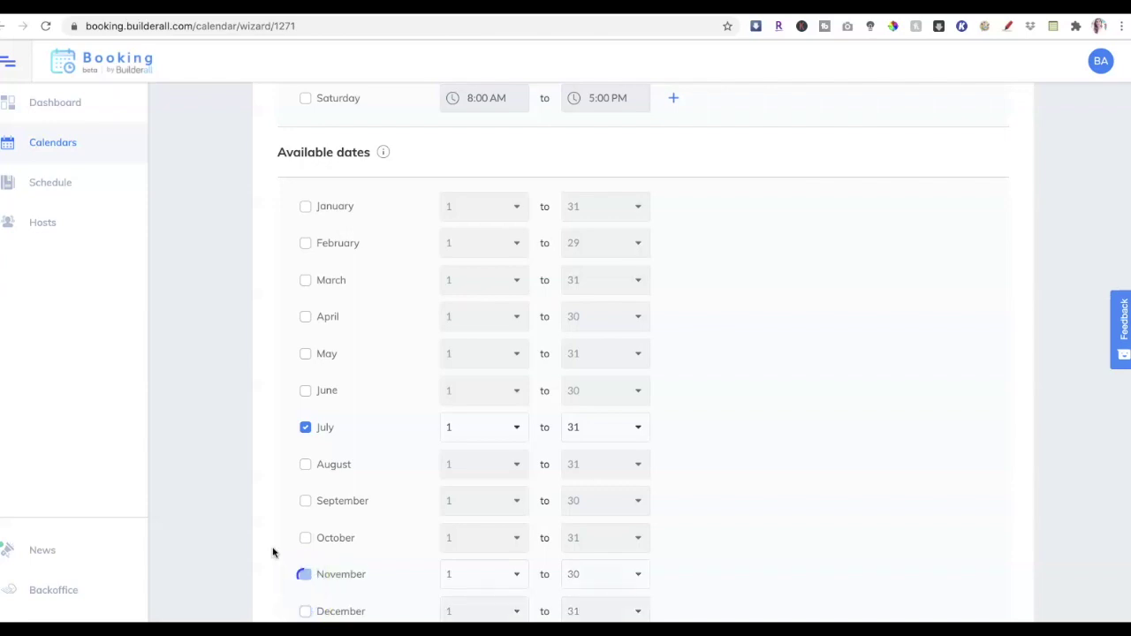
- Require 2 days minimum antecedence for bookings and save the scheduling settings to continue to the form fields
scroll(787, 371, down, 4)
scroll(789, 371, down, 5)
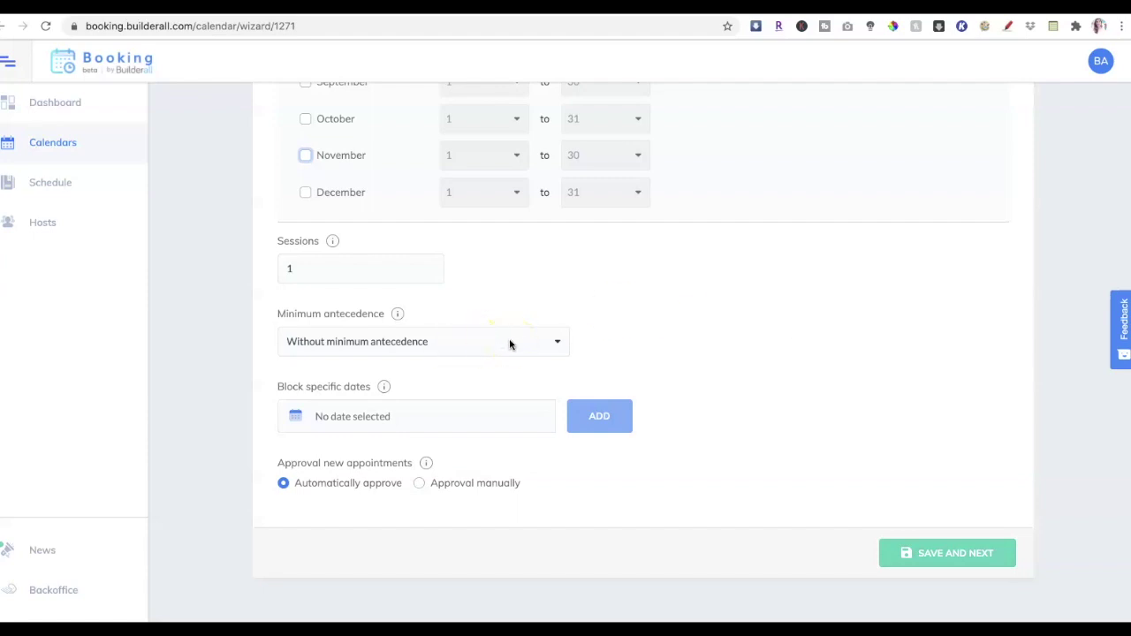
click(510, 344)
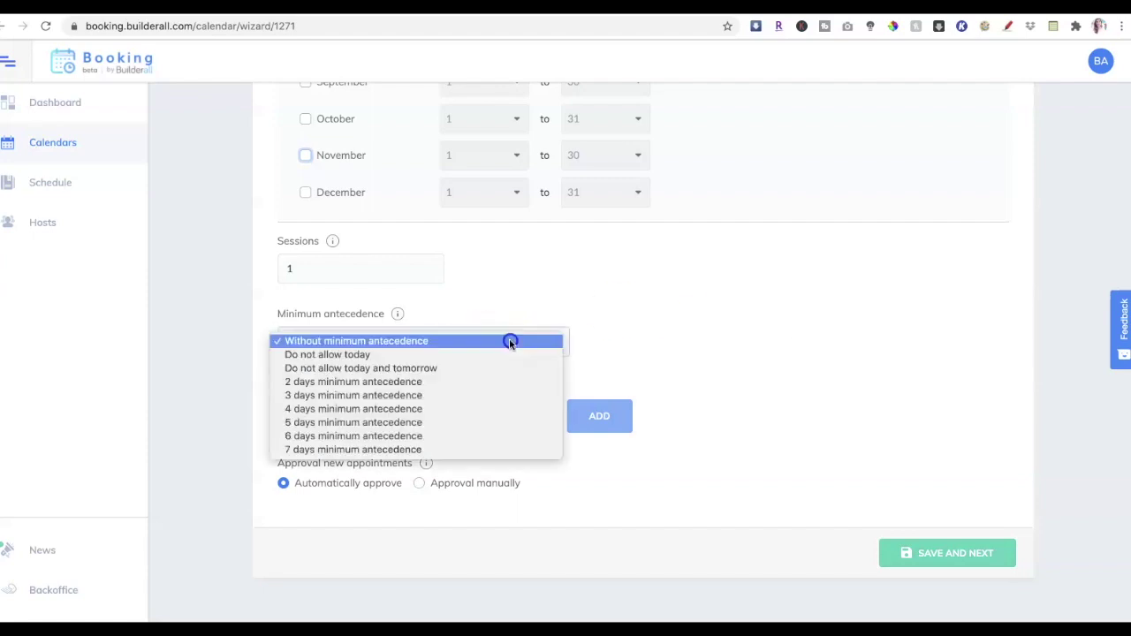
click(456, 386)
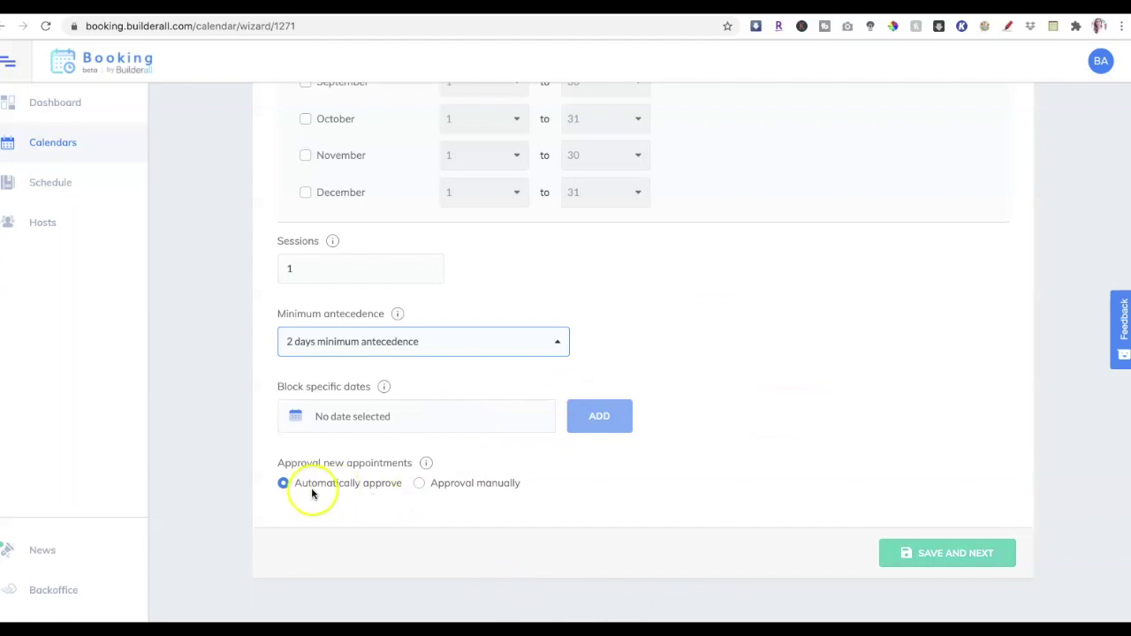
click(947, 556)
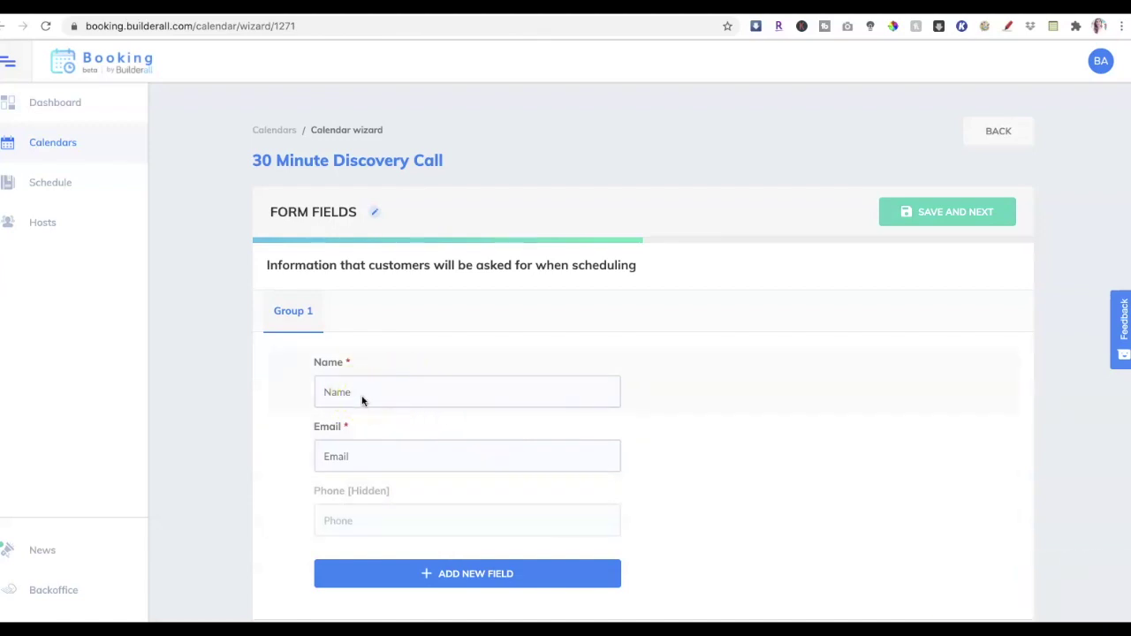
- Make the hidden Phone field required on the booking form
mouse_move(492, 535)
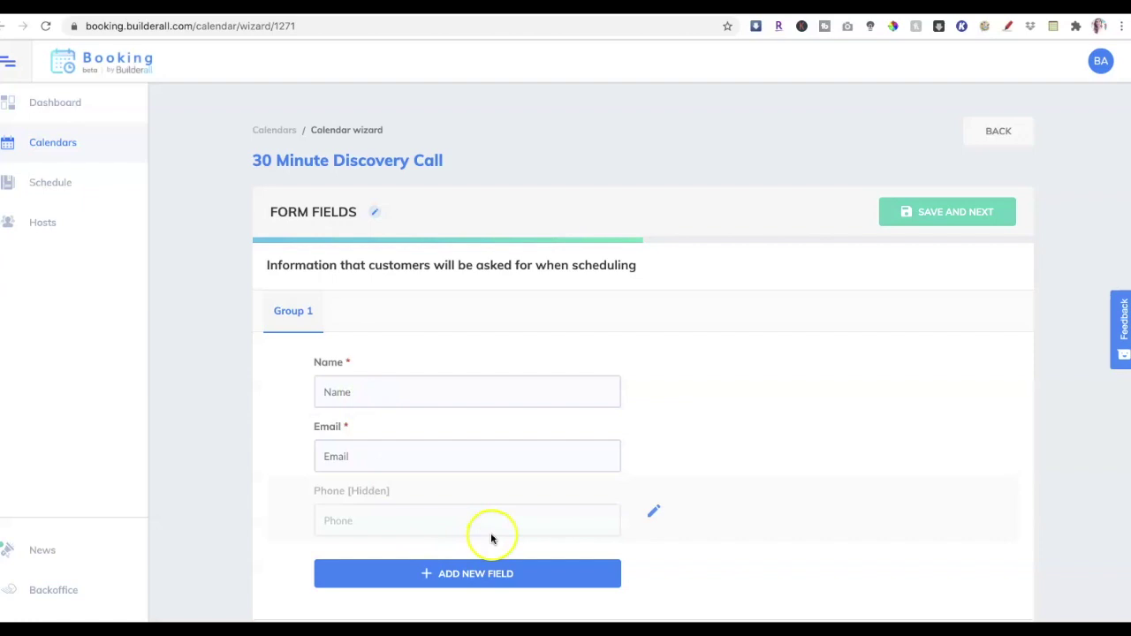
click(654, 515)
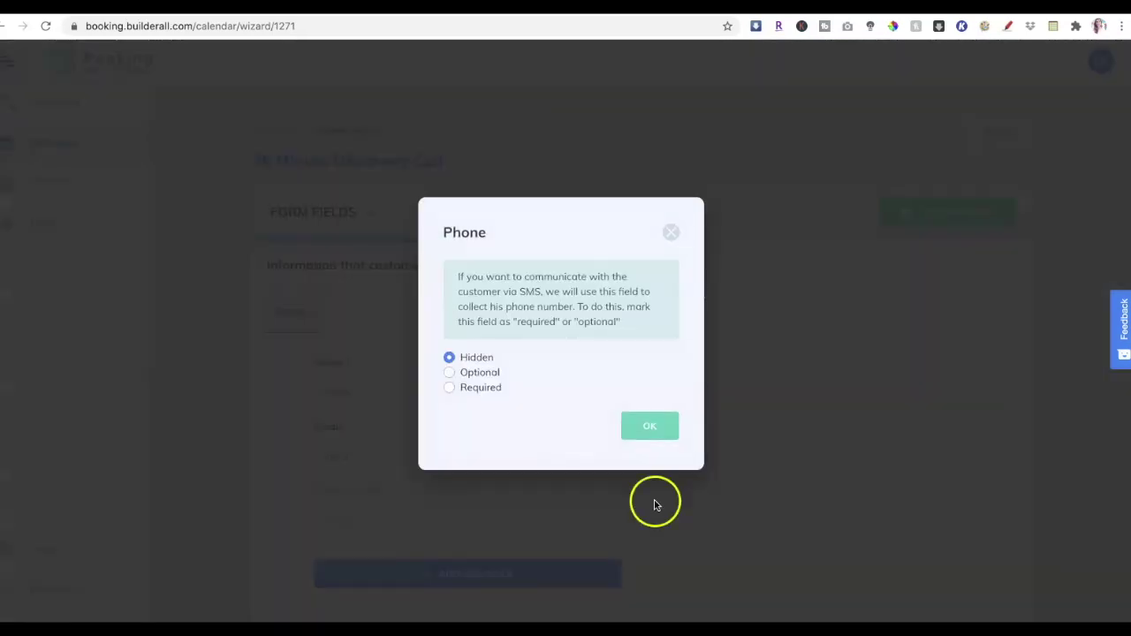
click(448, 389)
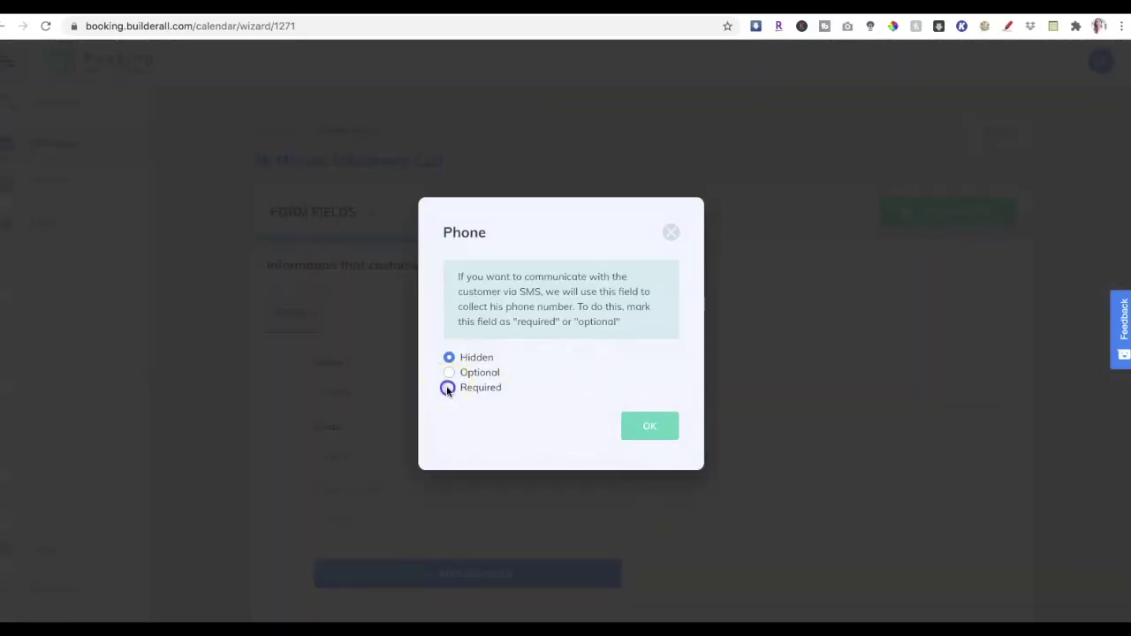
click(656, 427)
- Add a new form field titled "Comments" with the Long text response type and make it required
scroll(752, 465, down, 2)
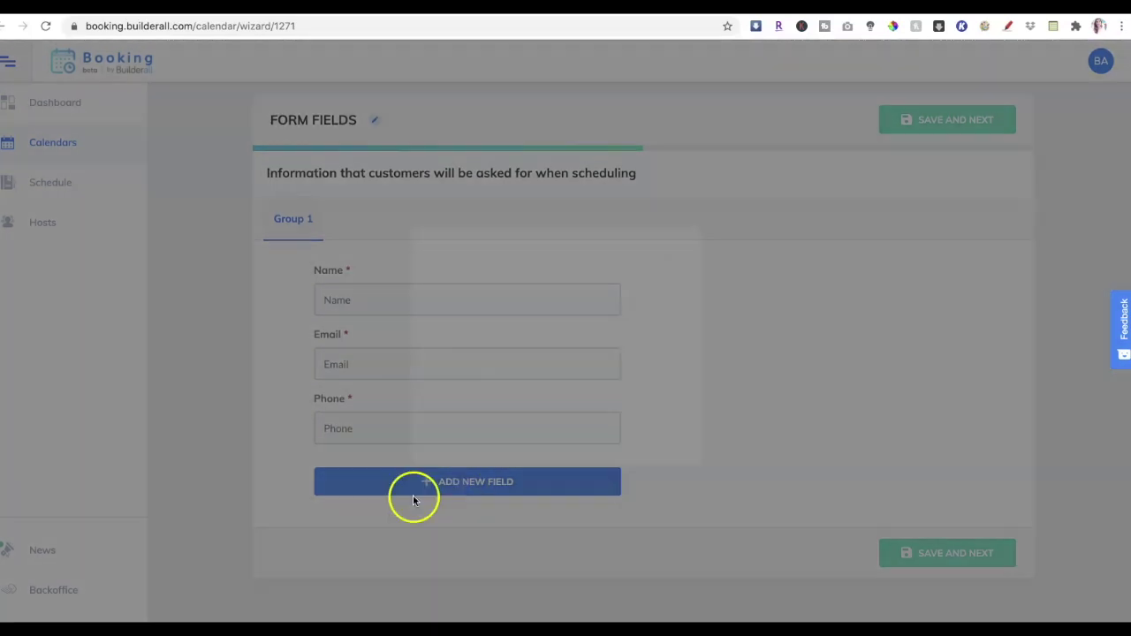
click(460, 488)
click(487, 271)
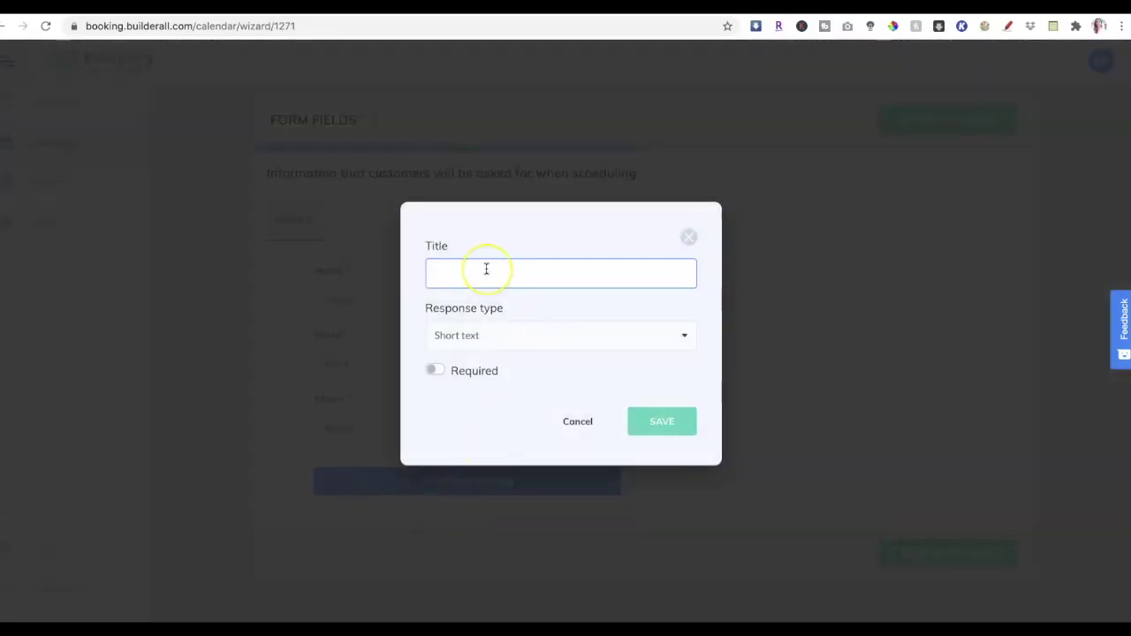
text(Comm)
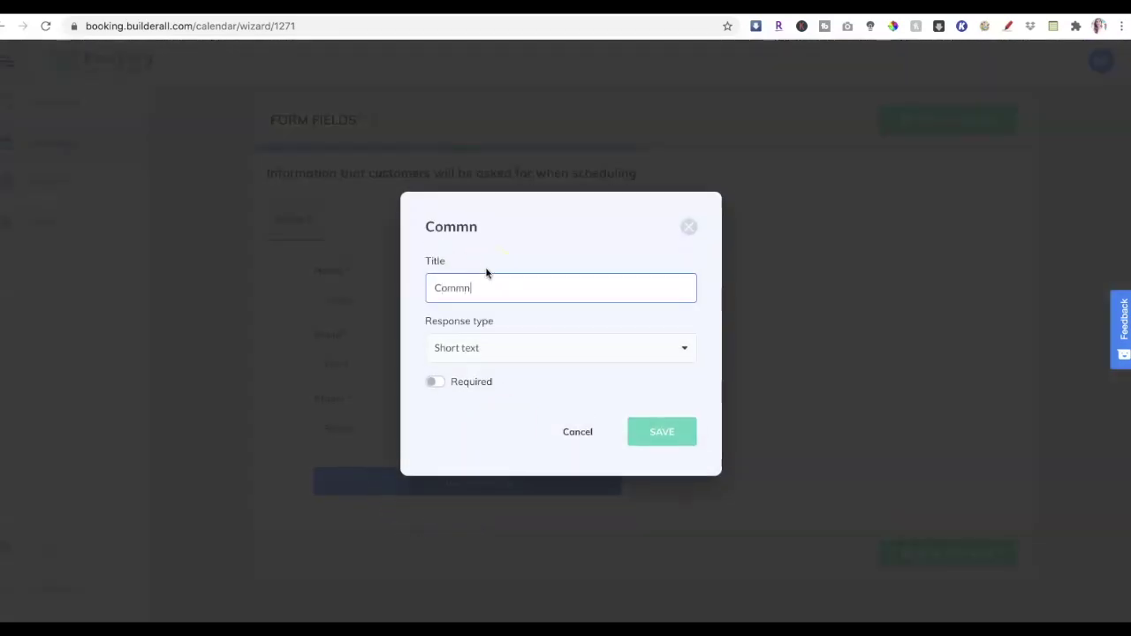
text(ents)
click(507, 348)
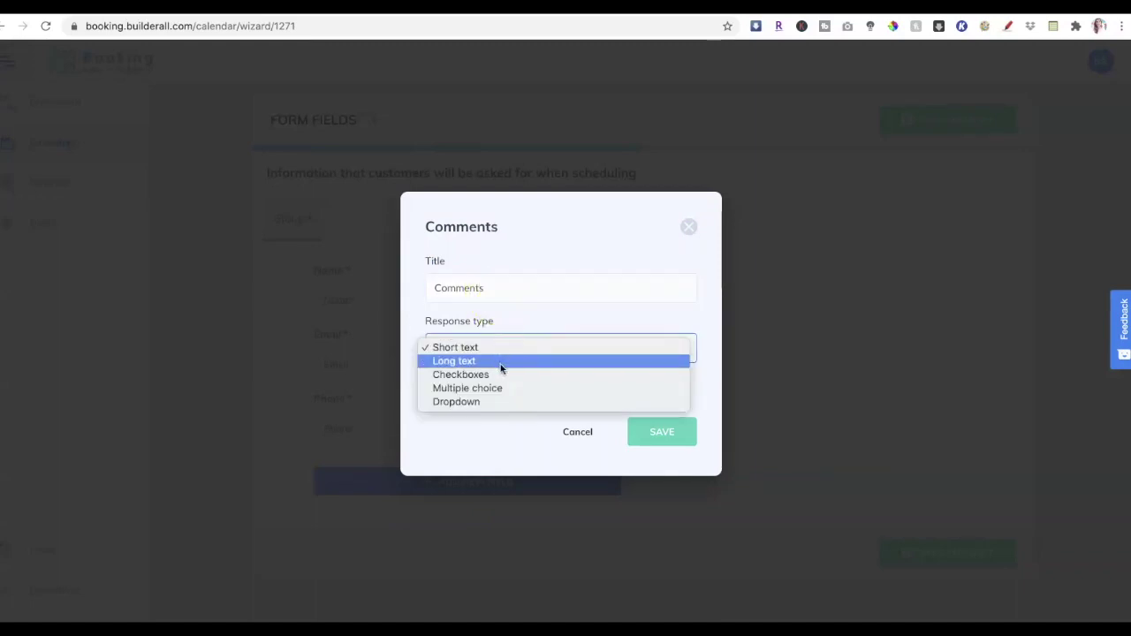
click(501, 367)
click(442, 381)
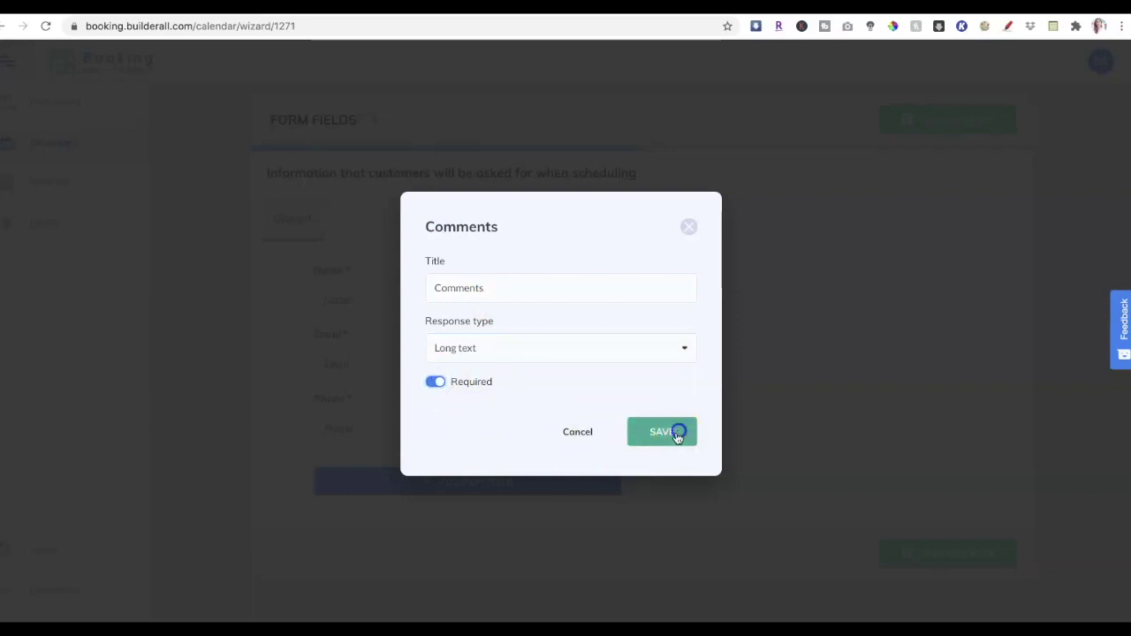
- Save the required Comments field, and save the booking form fields to continue to the communication settings
click(676, 432)
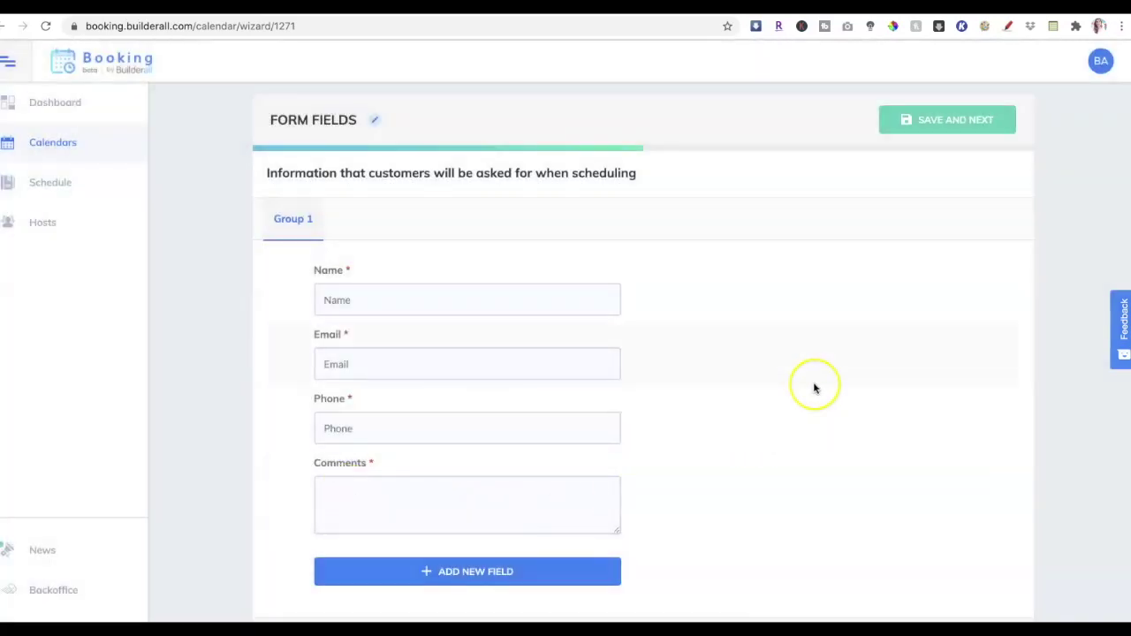
scroll(813, 386, down, 2)
click(934, 550)
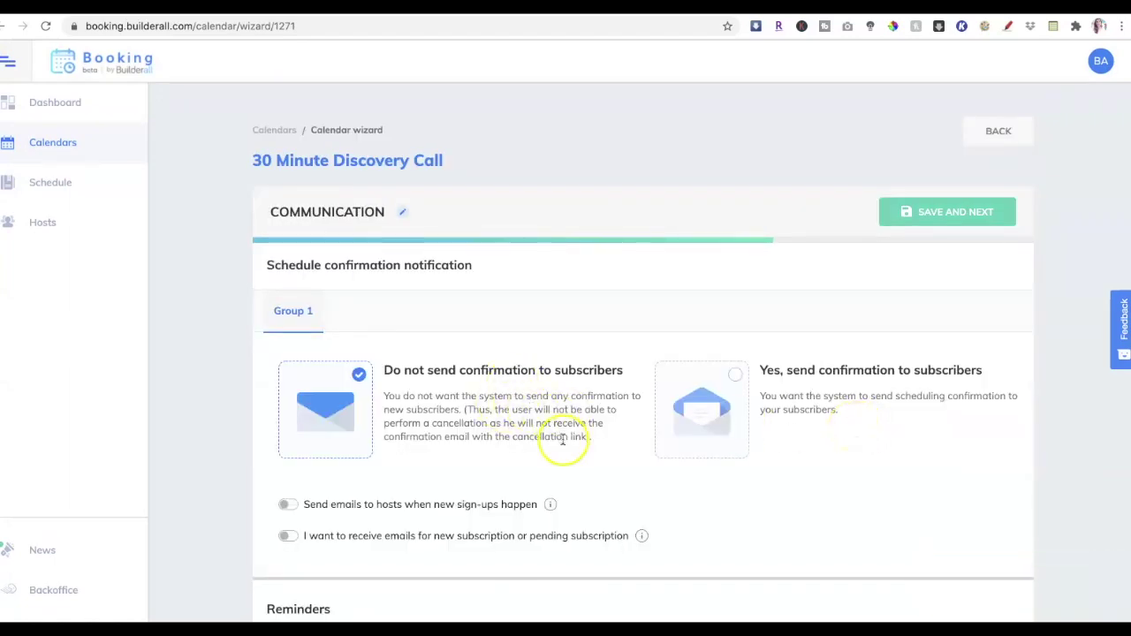
- Set the calendar to send scheduling confirmations to subscribers and enable emails to hosts when new sign-ups happen
click(735, 374)
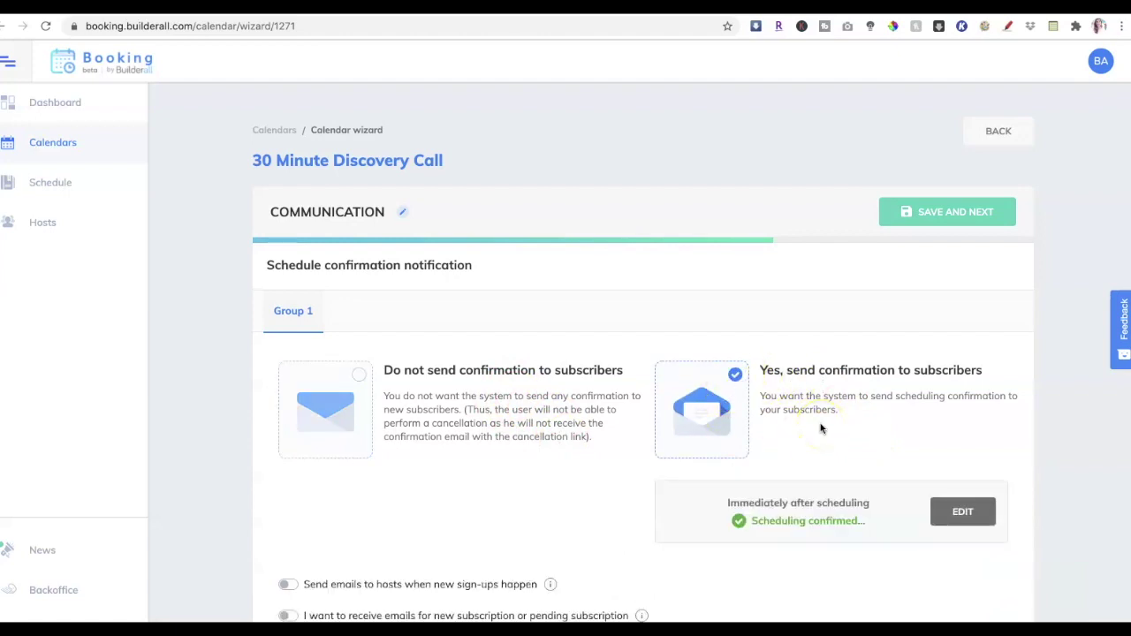
scroll(817, 433, down, 1)
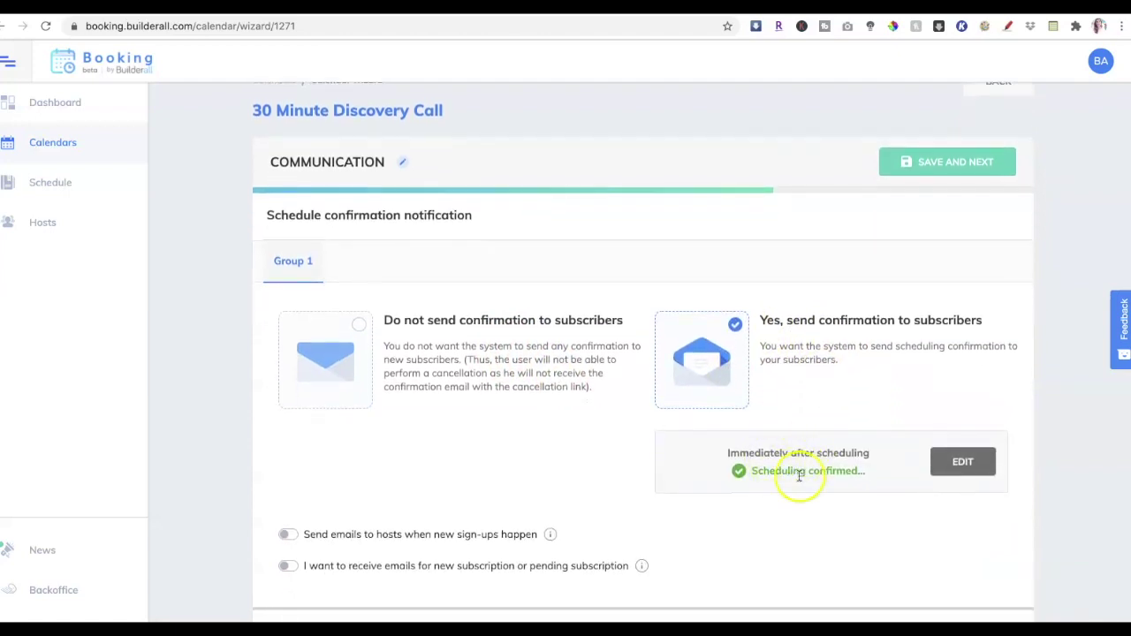
scroll(814, 449, down, 3)
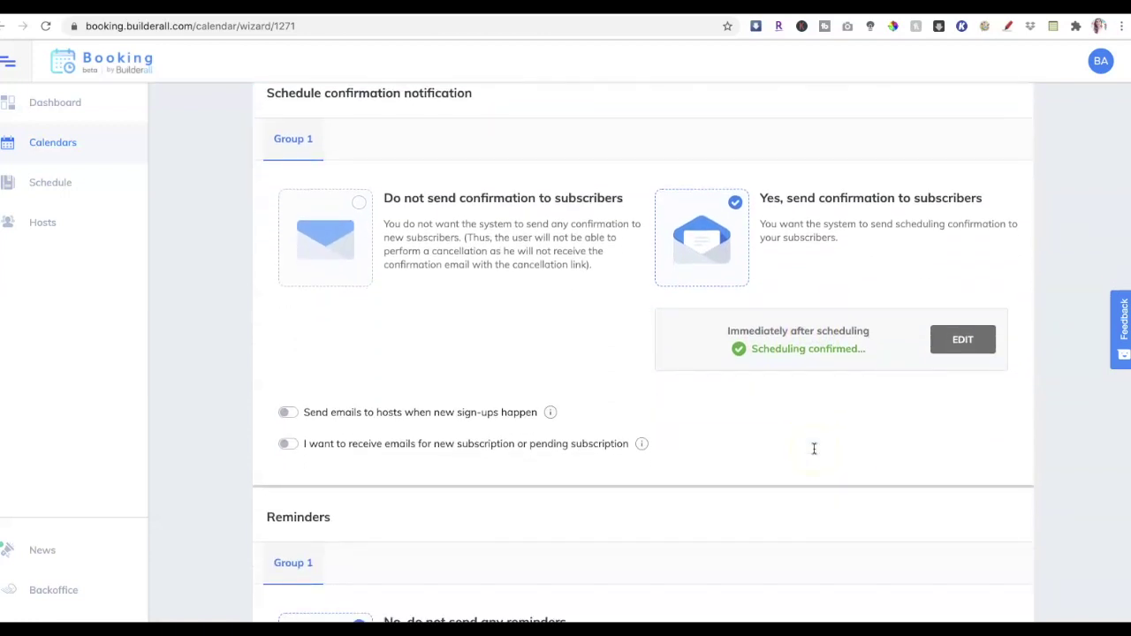
click(288, 412)
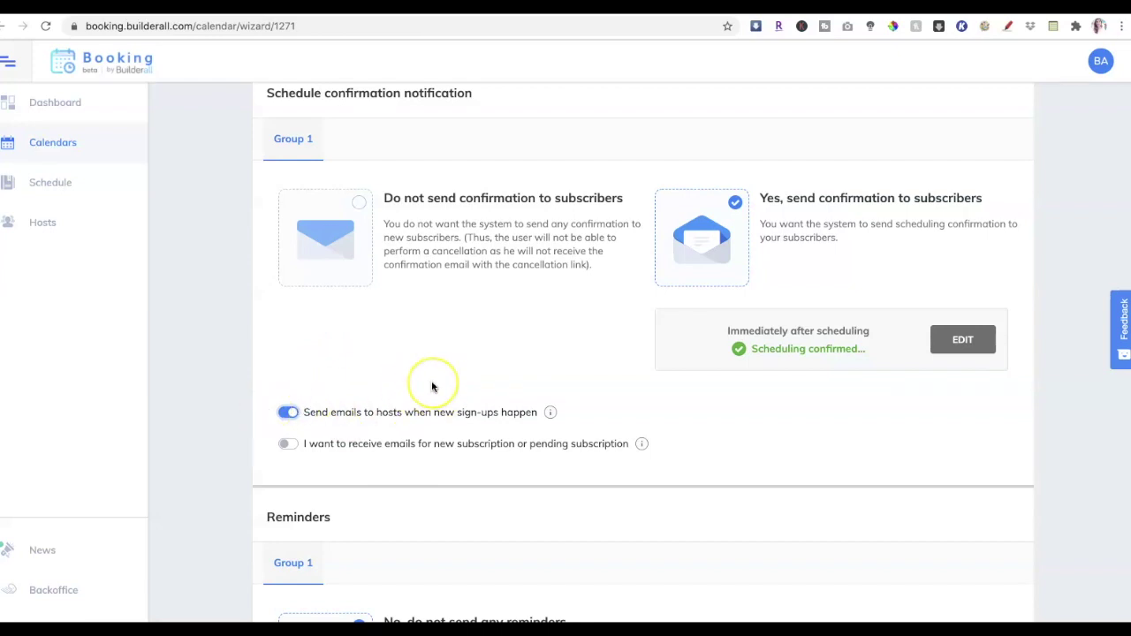
- Enable sending reminders, and save the communication settings to continue to the automation settings
scroll(432, 386, down, 5)
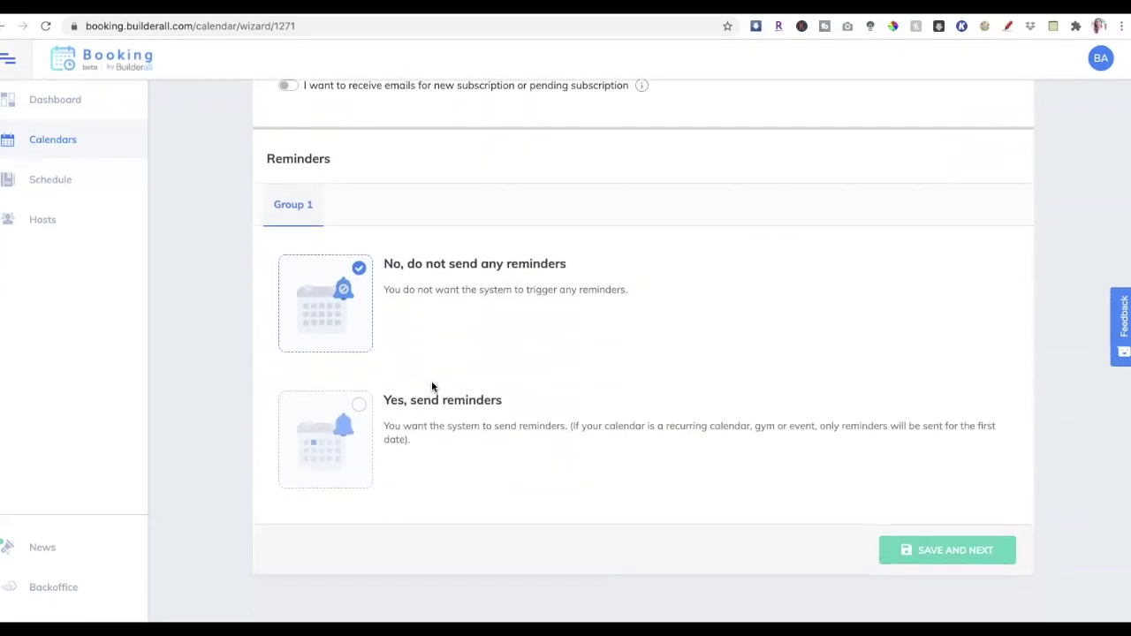
click(357, 406)
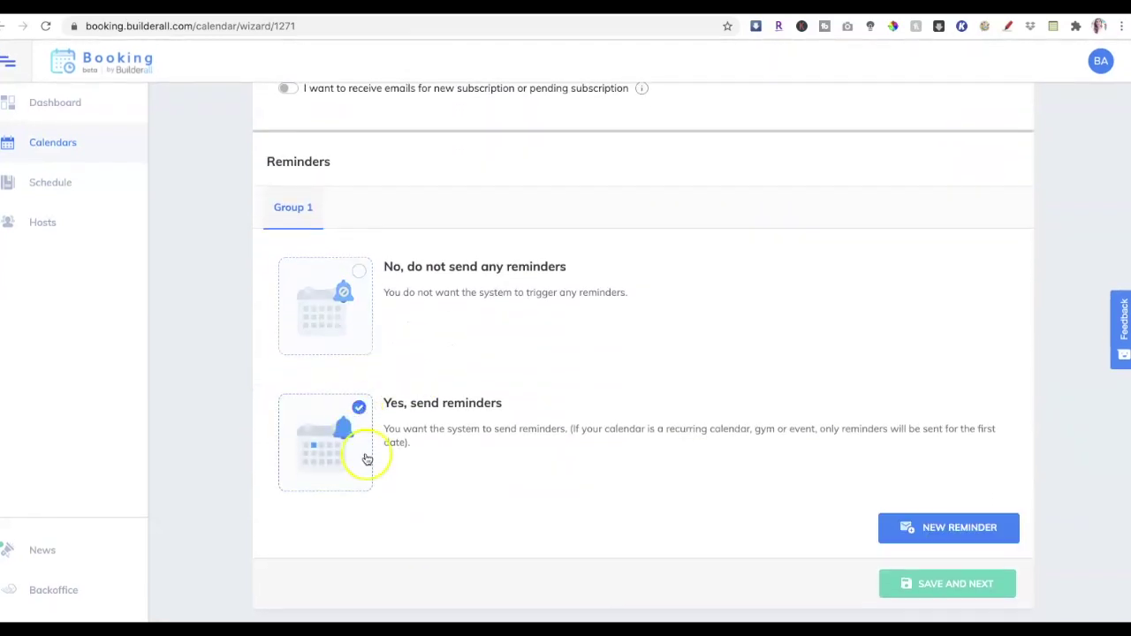
click(964, 592)
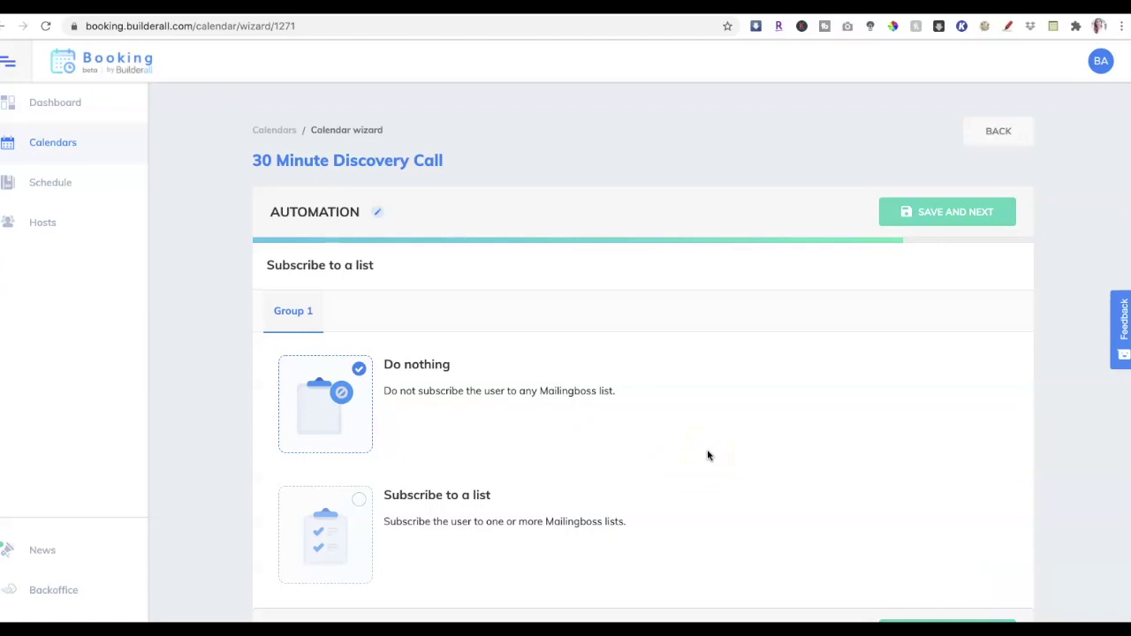
- Keep the list subscription automation on "Do nothing" and save it to finish creating the calendar
scroll(706, 455, down, 1)
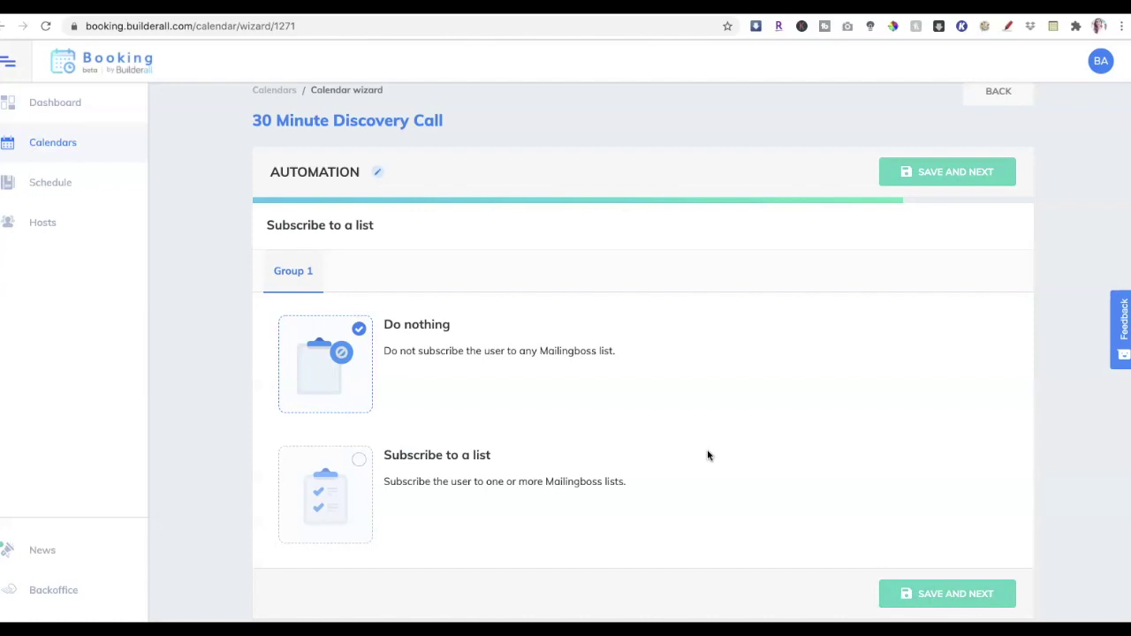
click(360, 463)
click(361, 462)
scroll(866, 467, down, 1)
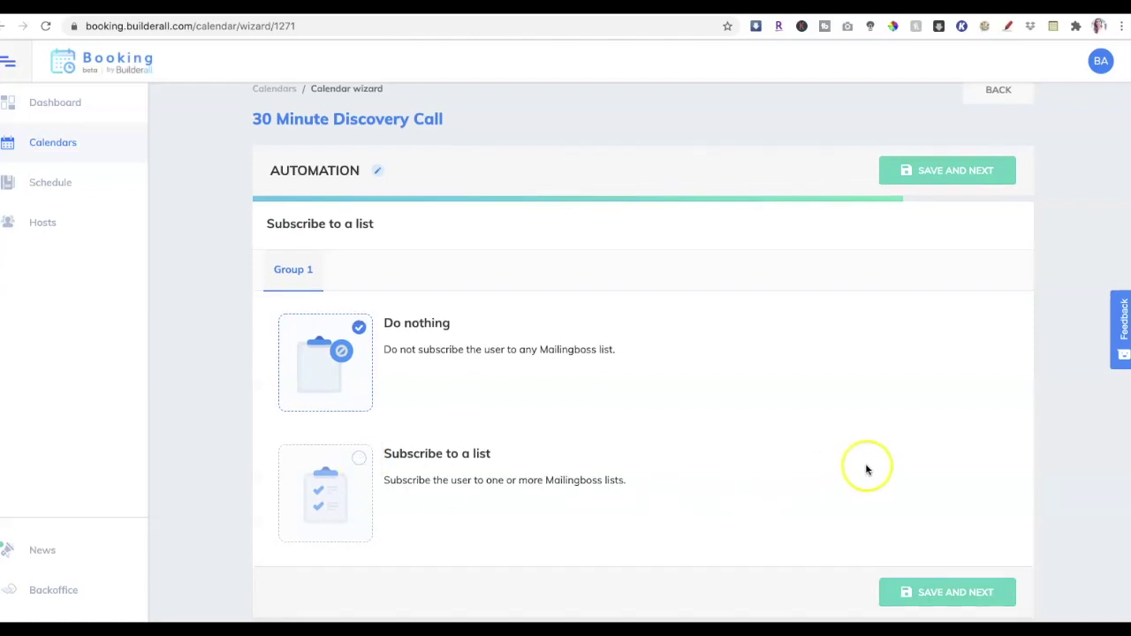
click(973, 595)
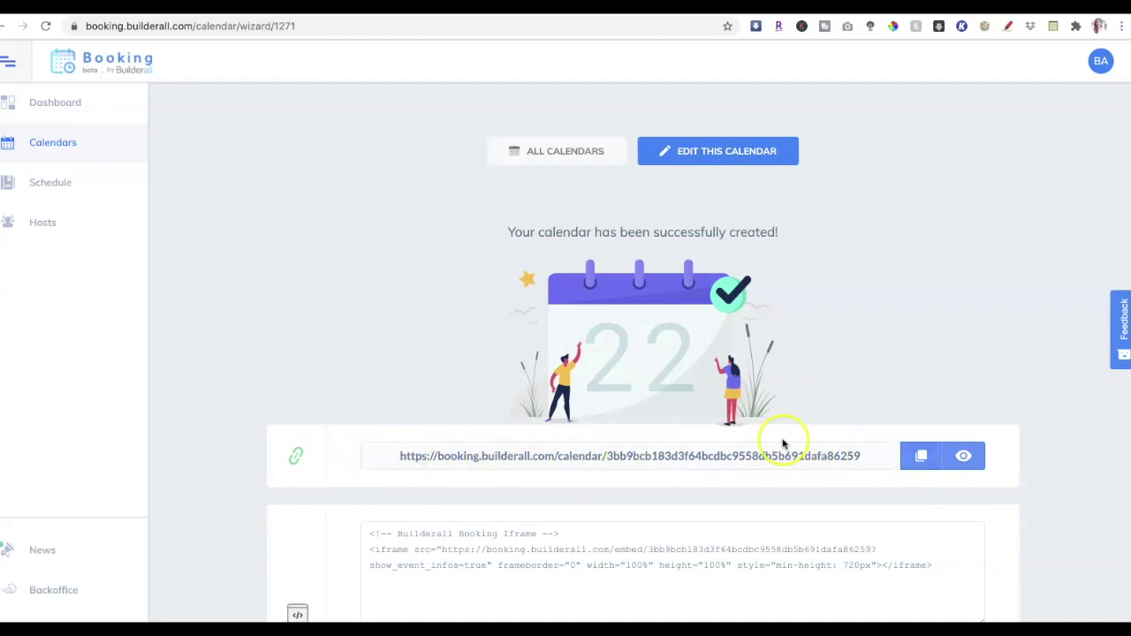
- Switch to the Cheetah website builder and open the Book Coaching page for editing
scroll(792, 434, down, 2)
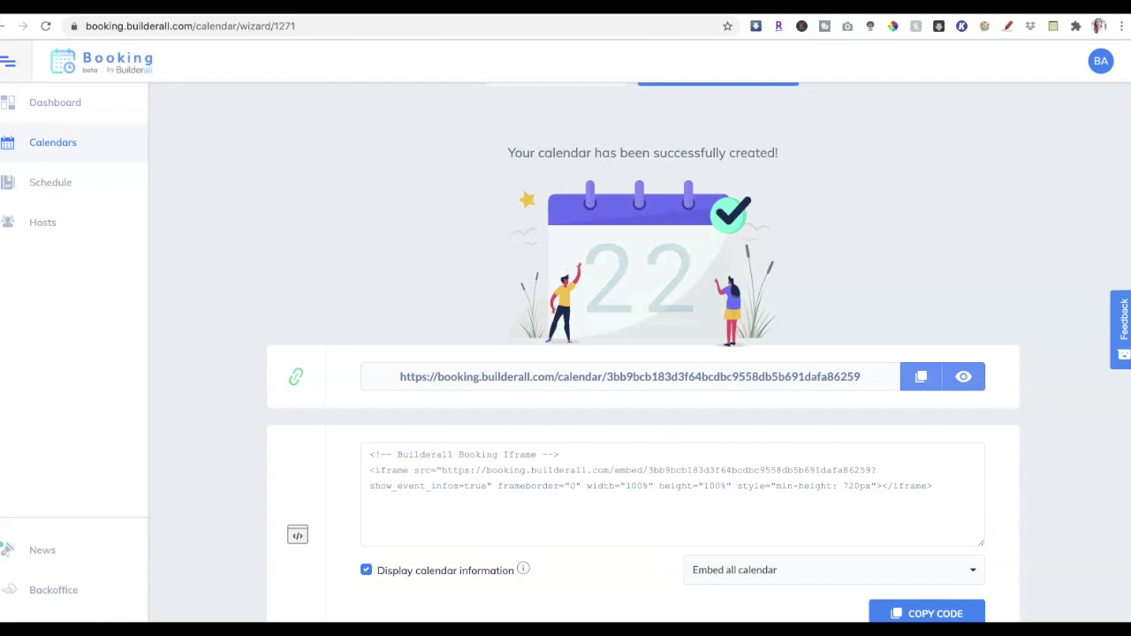
click(424, 7)
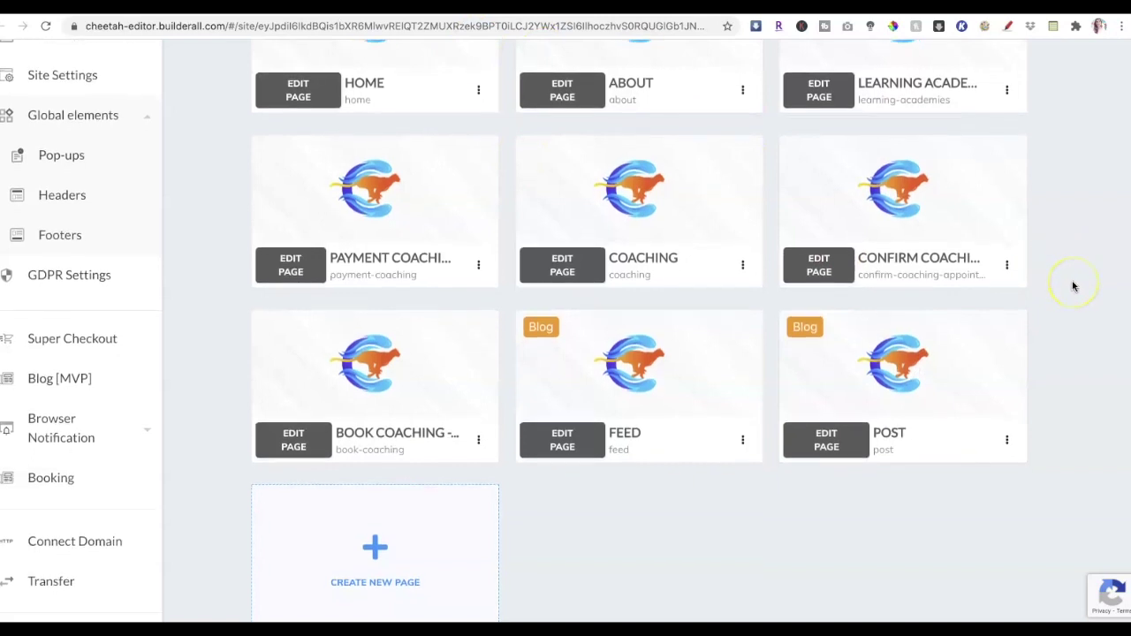
click(293, 445)
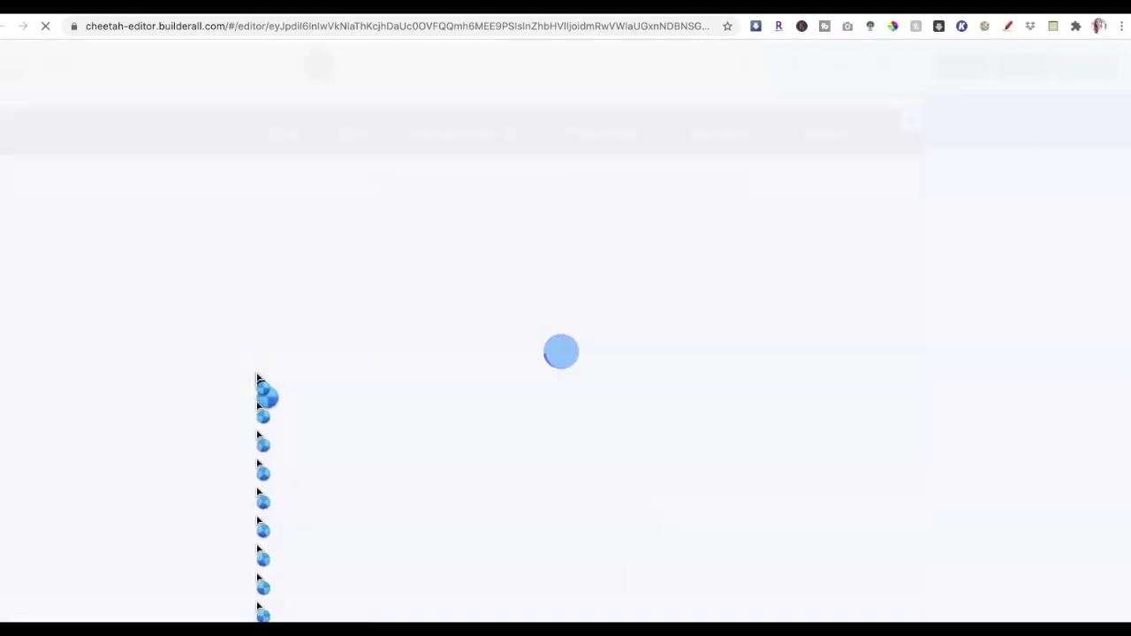
scroll(258, 378, down, 3)
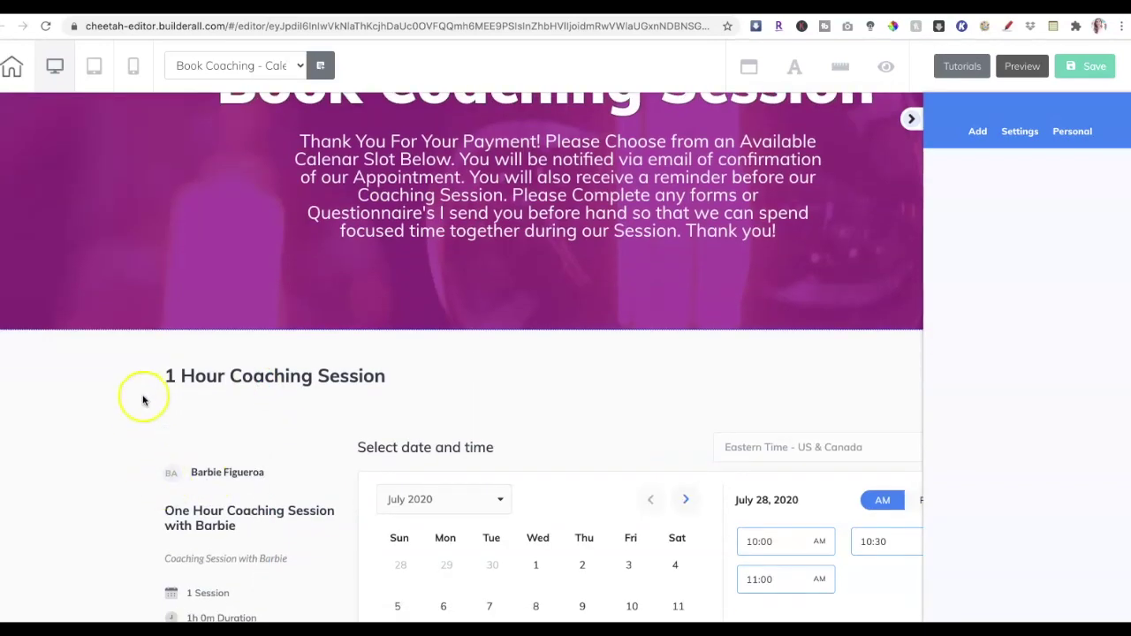
- Delete the existing 1 Hour Coaching Session booking calendar from below the page's purple banner
click(391, 354)
scroll(392, 353, down, 4)
scroll(212, 356, up, 3)
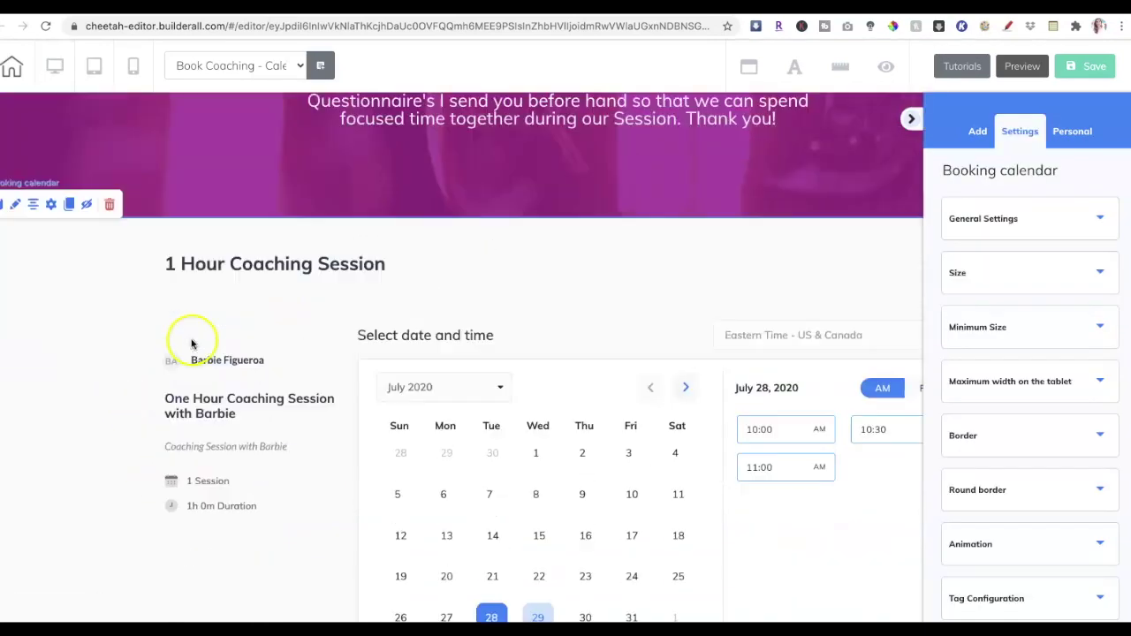
click(111, 270)
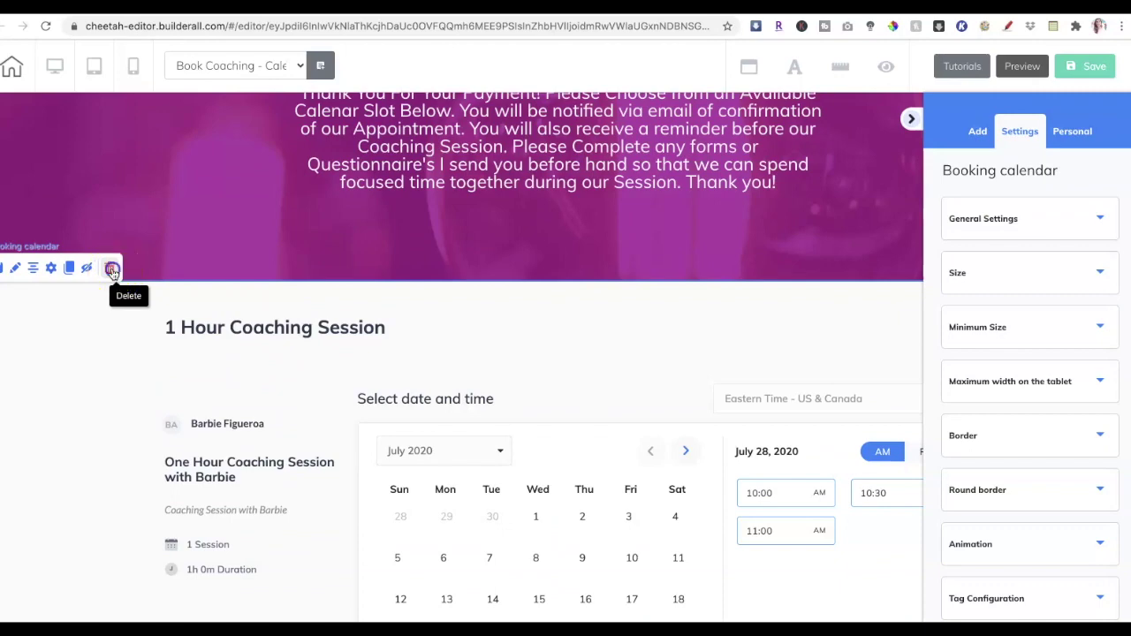
click(642, 360)
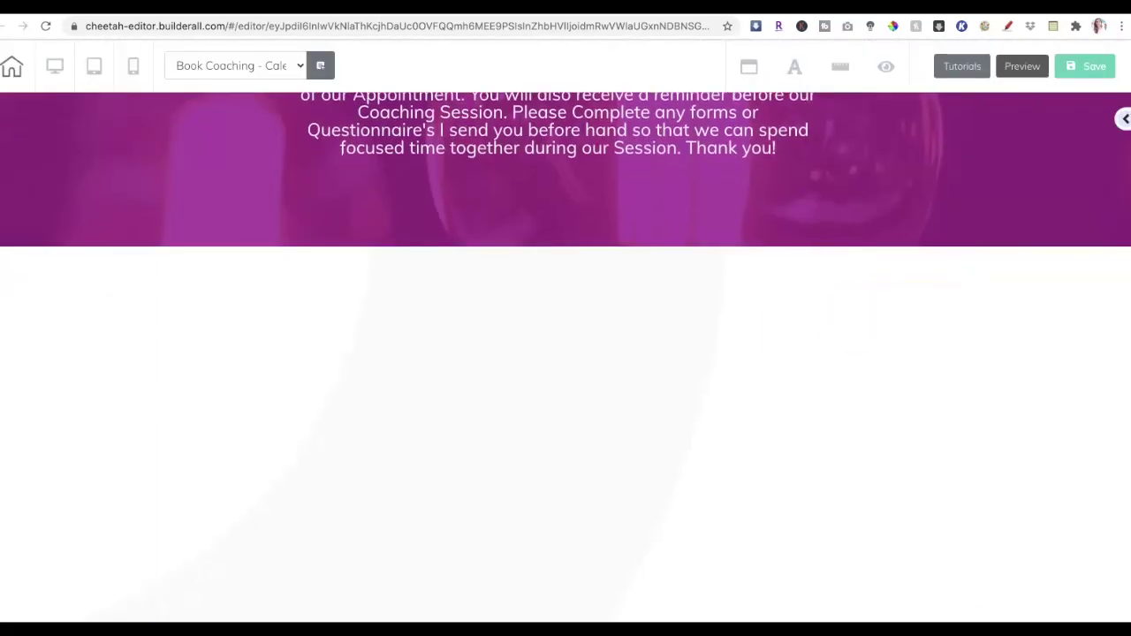
- Add a Booking element to the empty area below the purple banner
click(1123, 118)
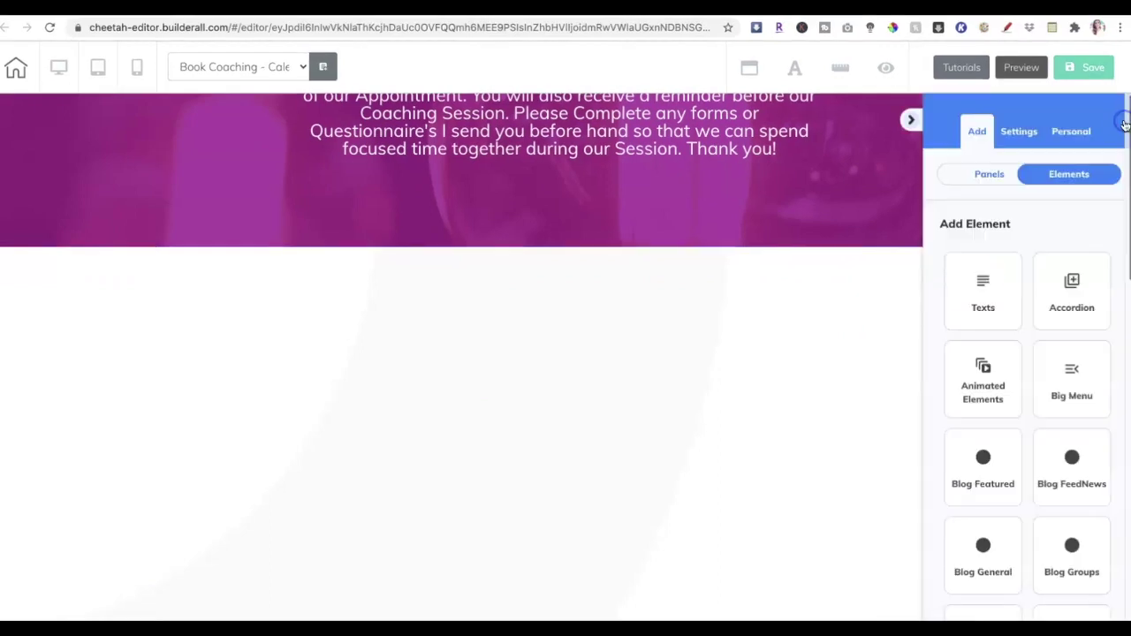
drag(997, 366, 967, 454)
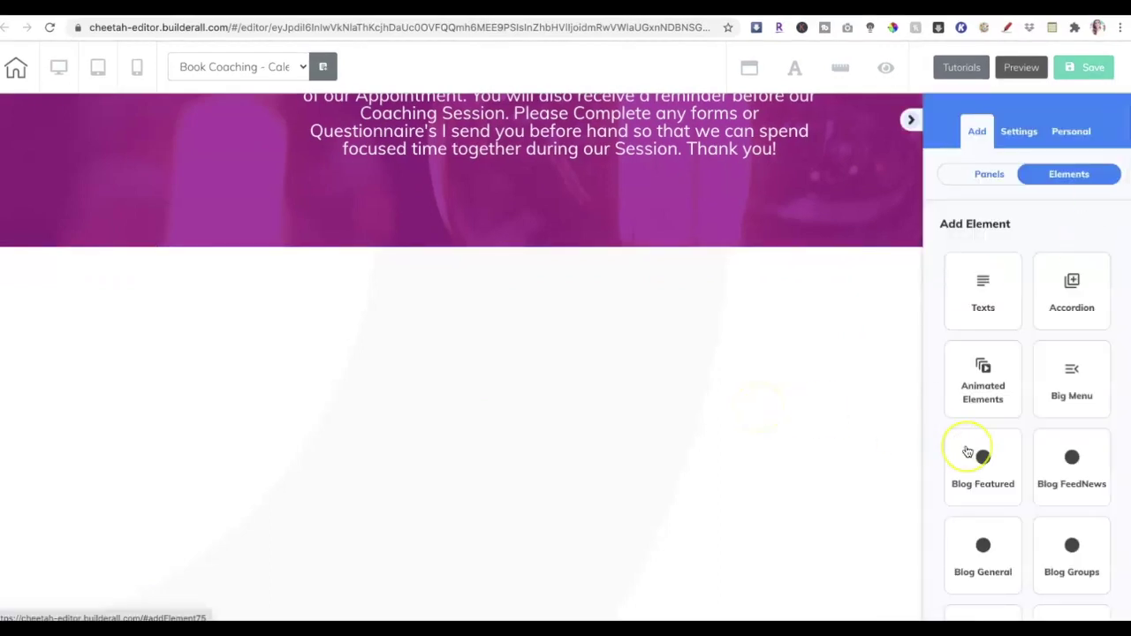
scroll(967, 455, down, 2)
scroll(967, 454, up, 2)
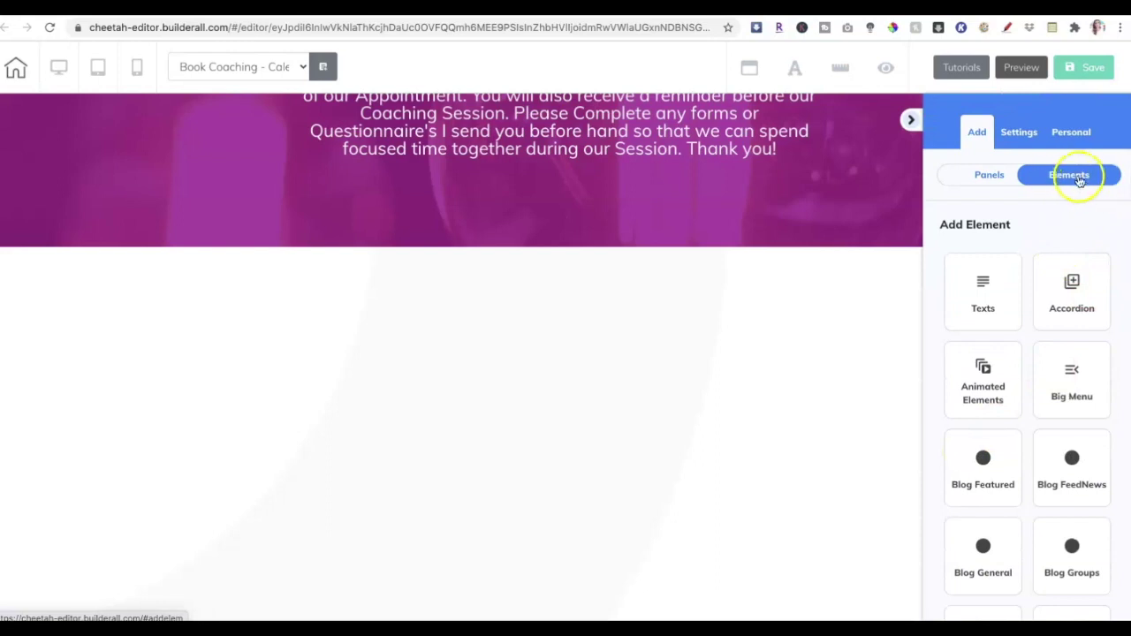
scroll(1061, 252, down, 3)
click(990, 428)
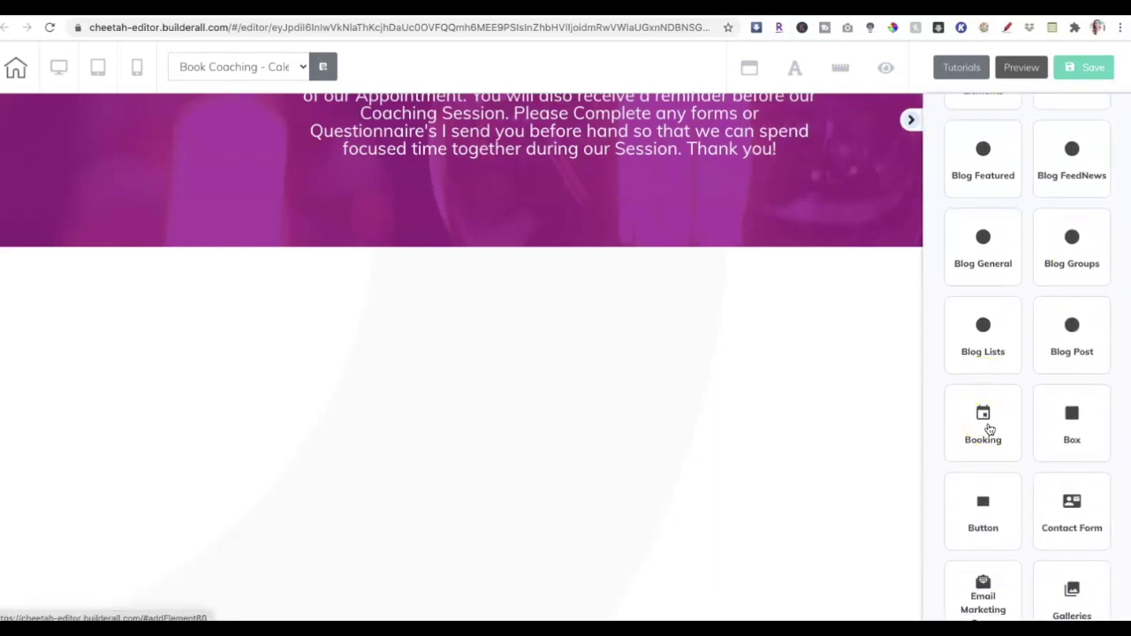
drag(1030, 343, 434, 354)
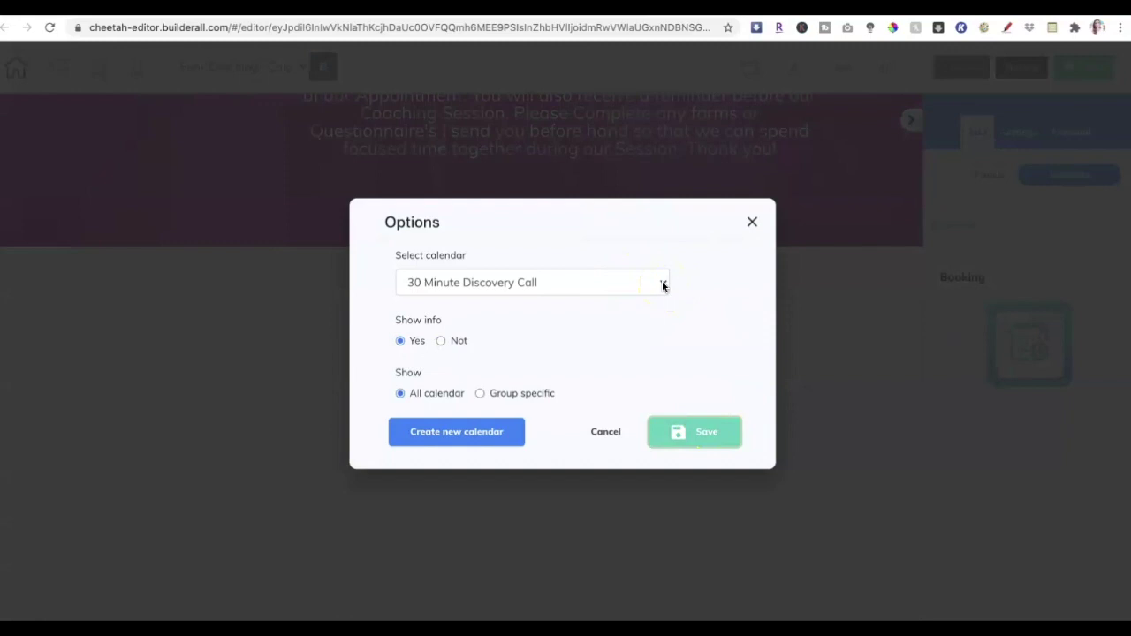
- Assign the 30 Minute Discovery Call calendar to the booking element, save its options, and position it directly below the banner
click(662, 282)
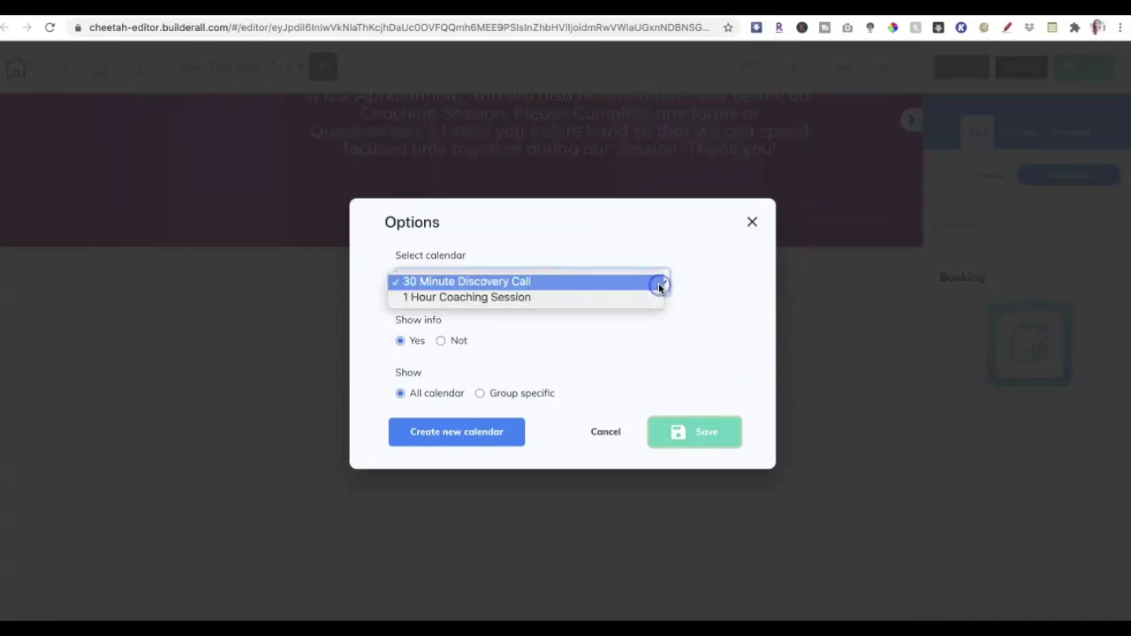
click(514, 285)
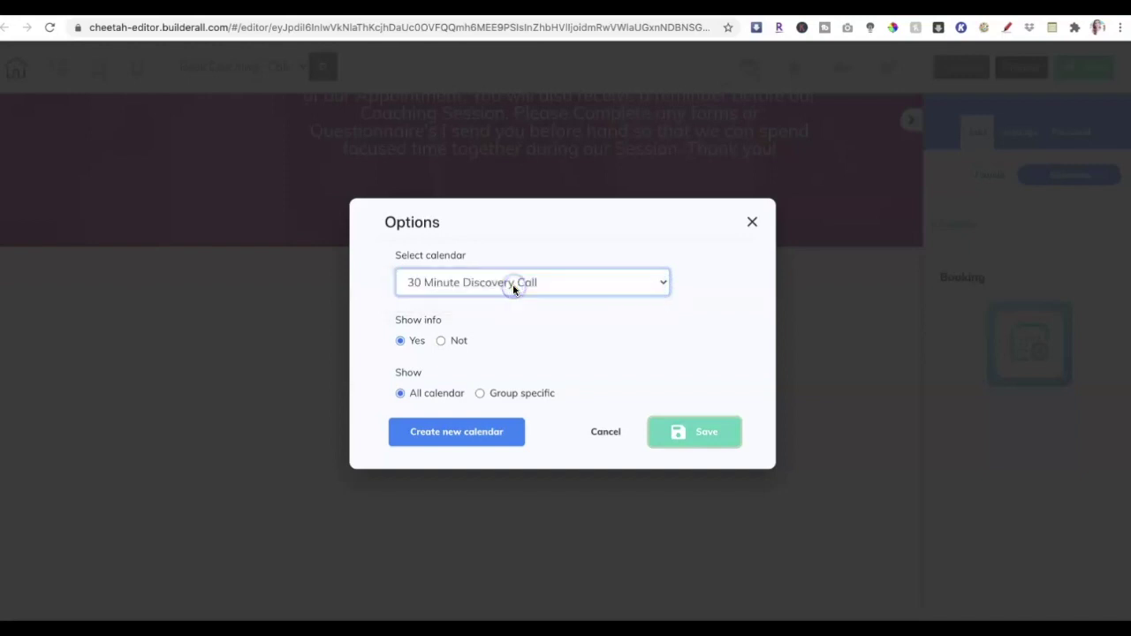
click(717, 438)
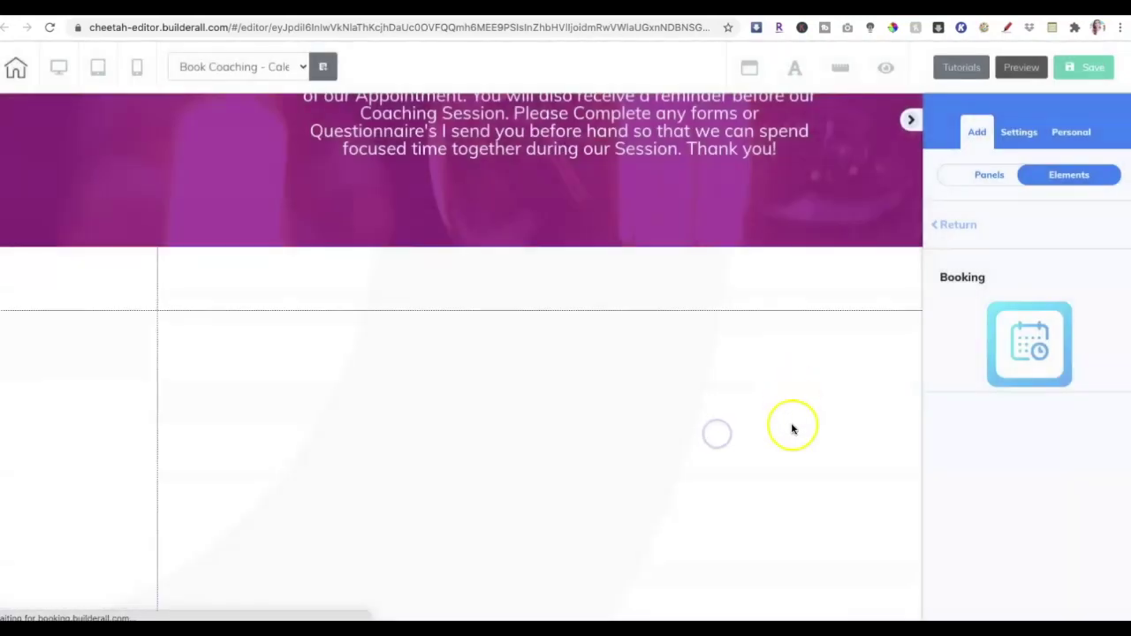
drag(573, 339, 571, 283)
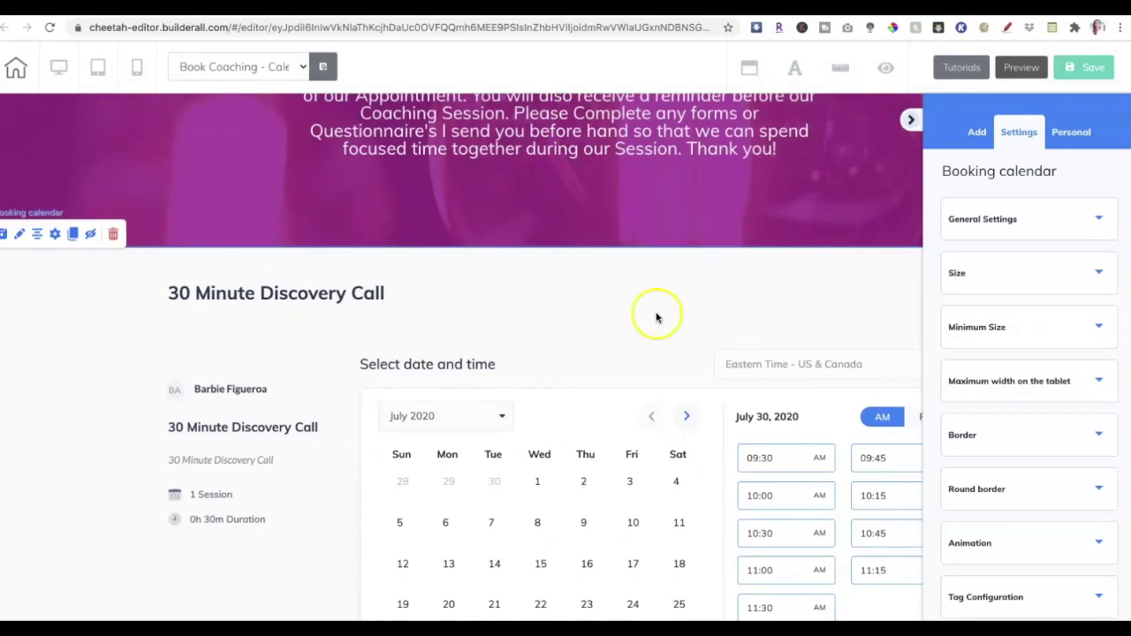
- Check the embedded 30 Minute Discovery Call calendar, then save the page and publish the site
click(913, 122)
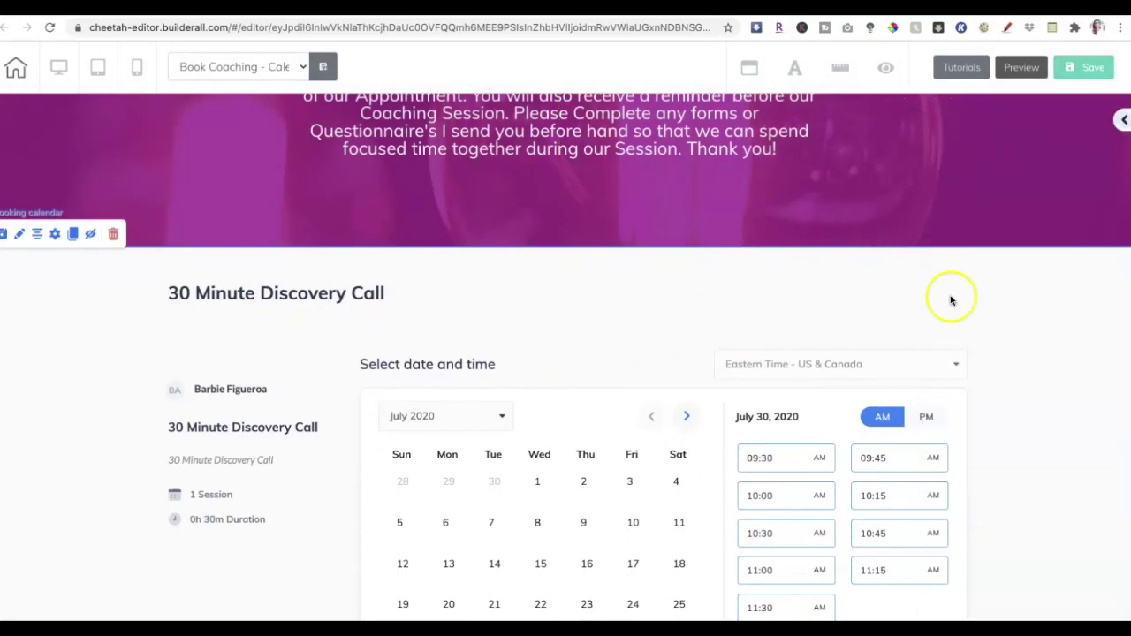
scroll(1034, 373, down, 3)
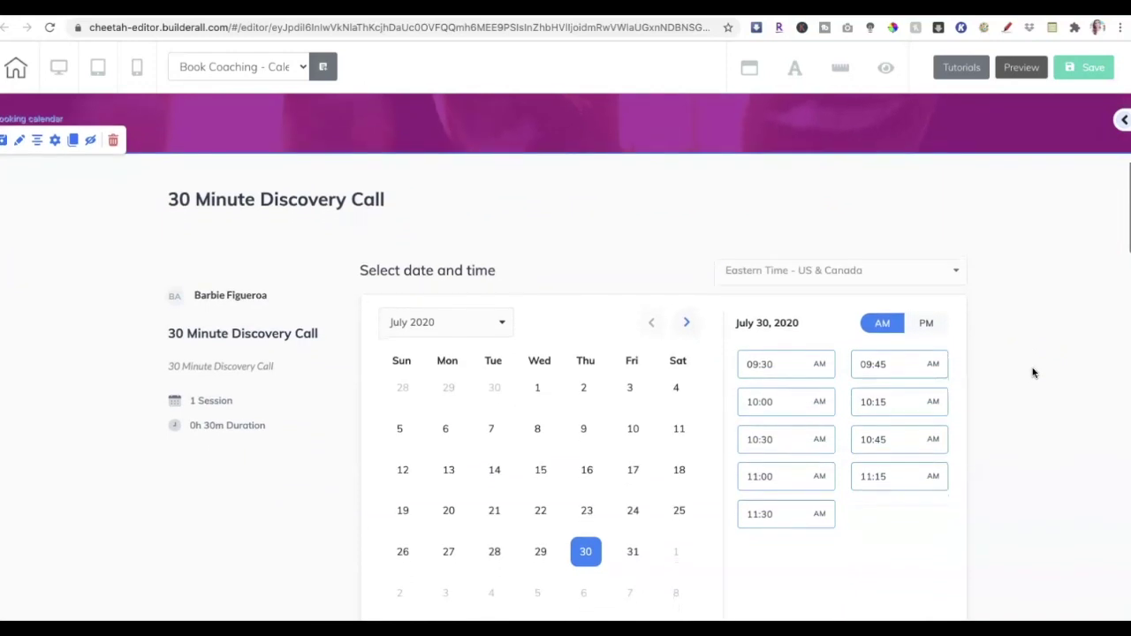
scroll(1032, 371, down, 2)
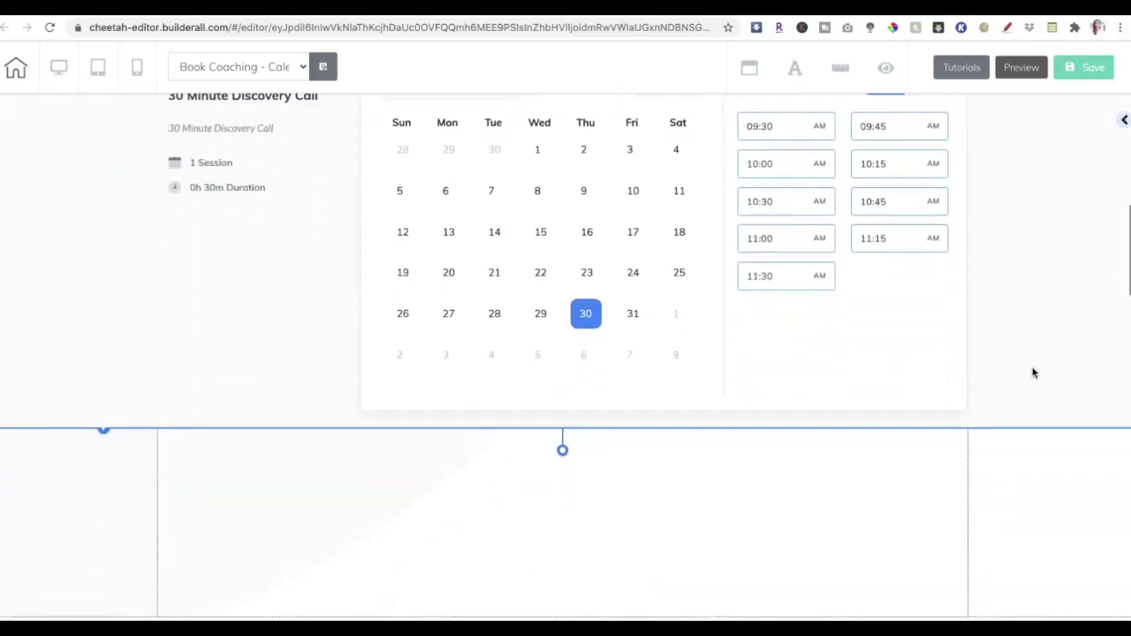
scroll(739, 396, up, 3)
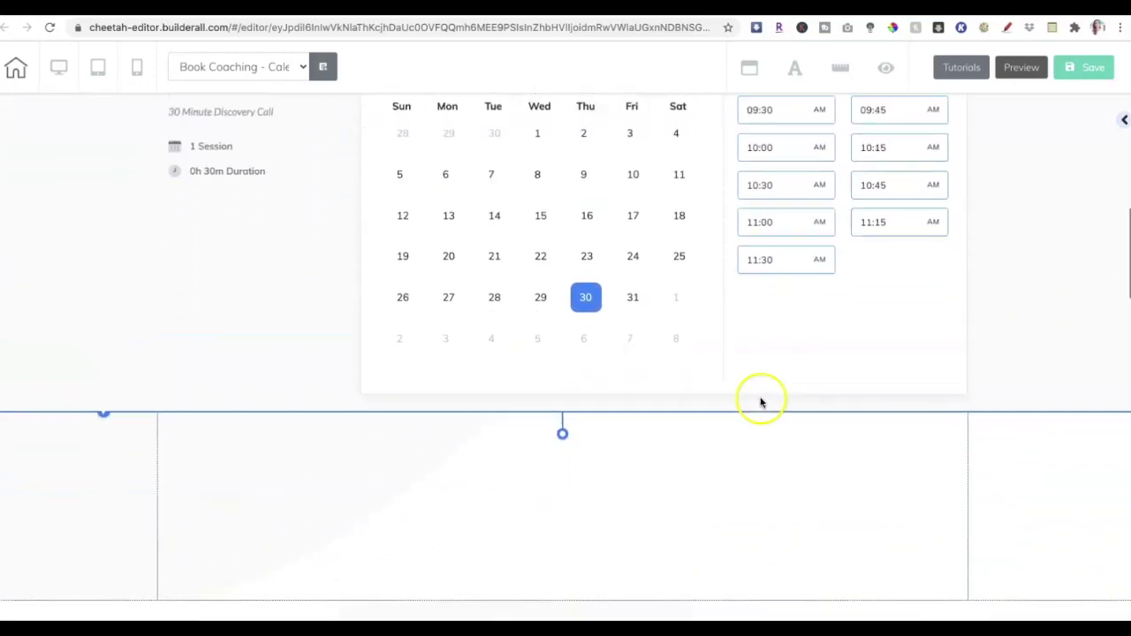
scroll(999, 427, up, 2)
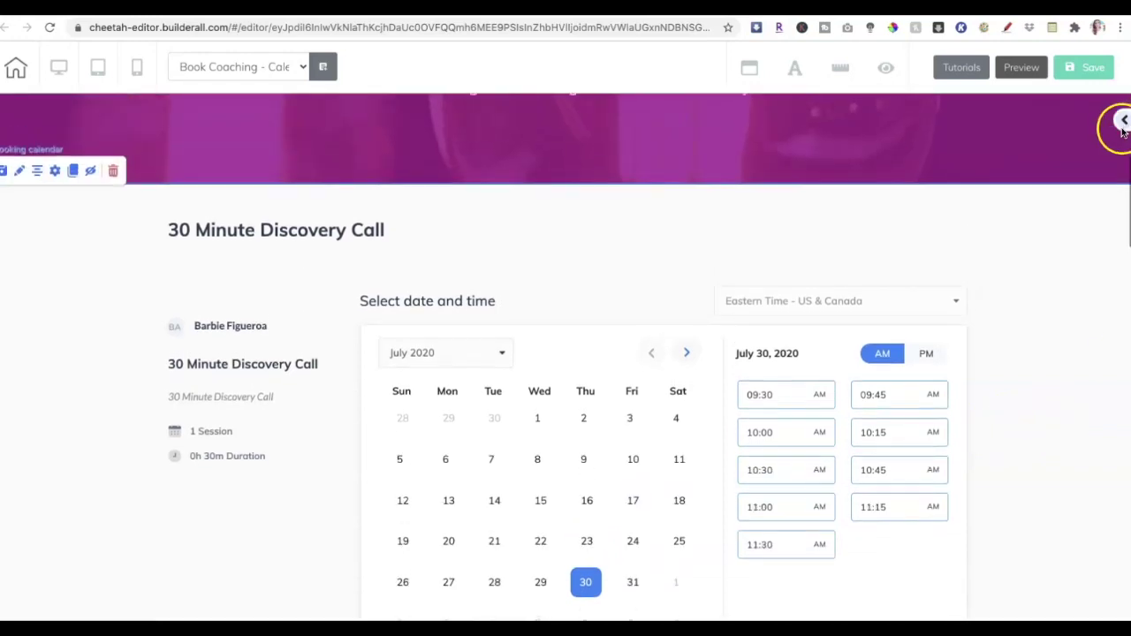
click(1087, 68)
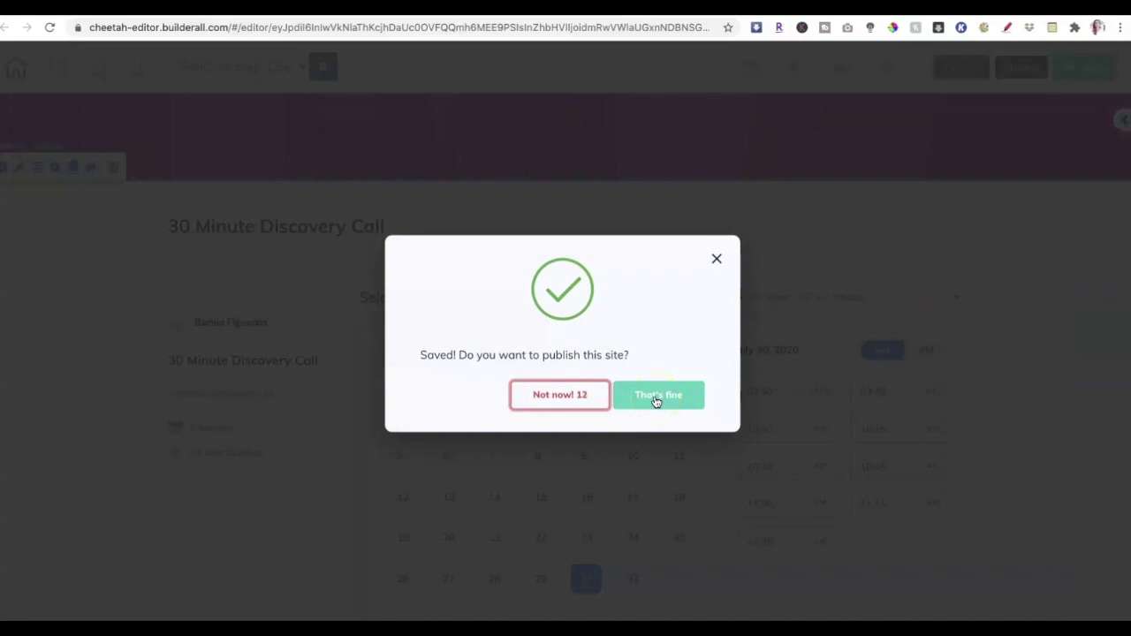
click(656, 400)
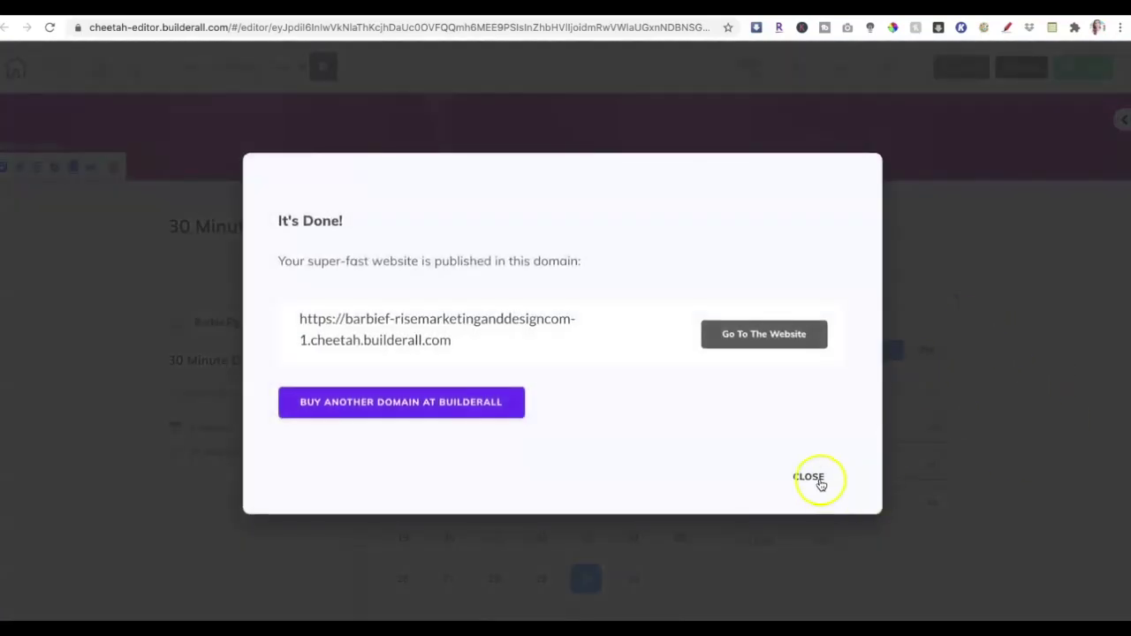
- Close the publishing confirmation and exit the page editor to the site's page list, saving the changes
click(816, 477)
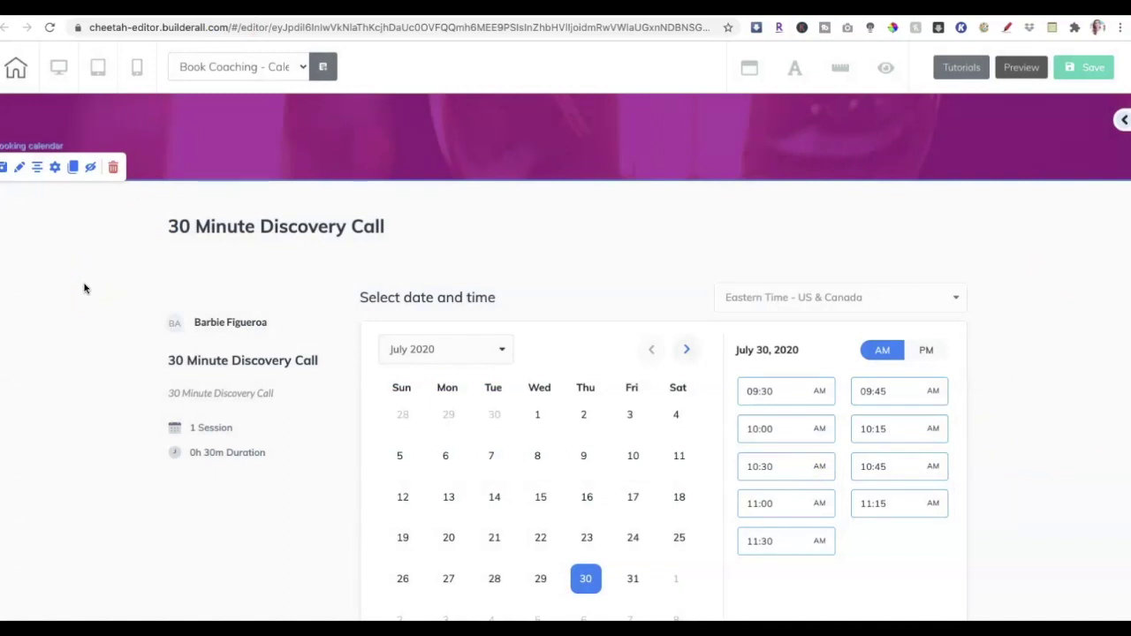
click(17, 68)
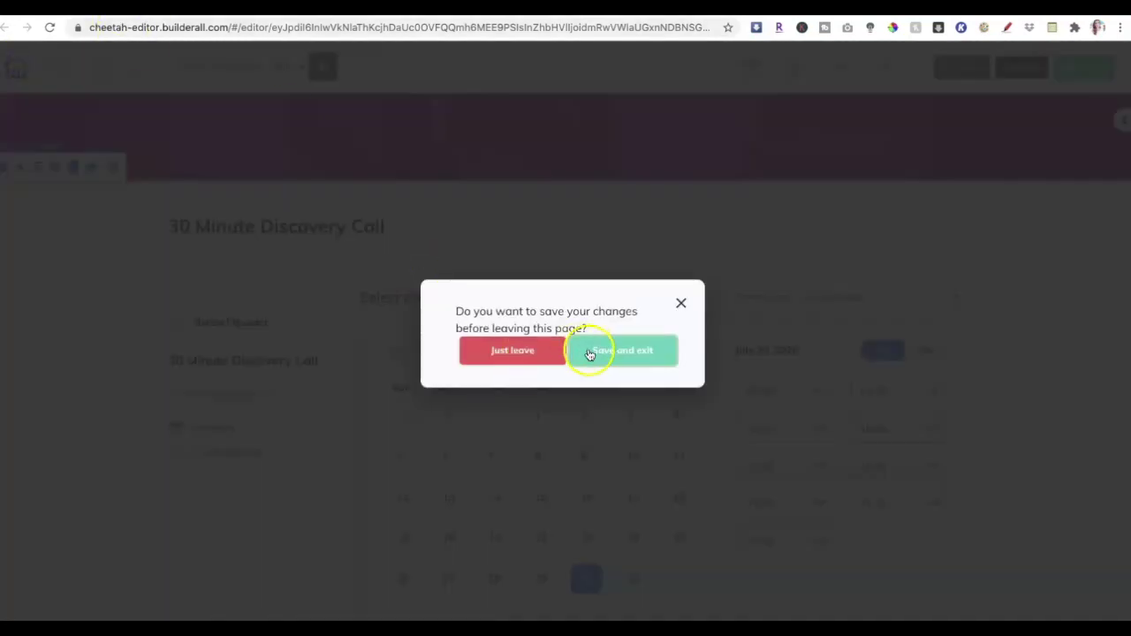
click(655, 352)
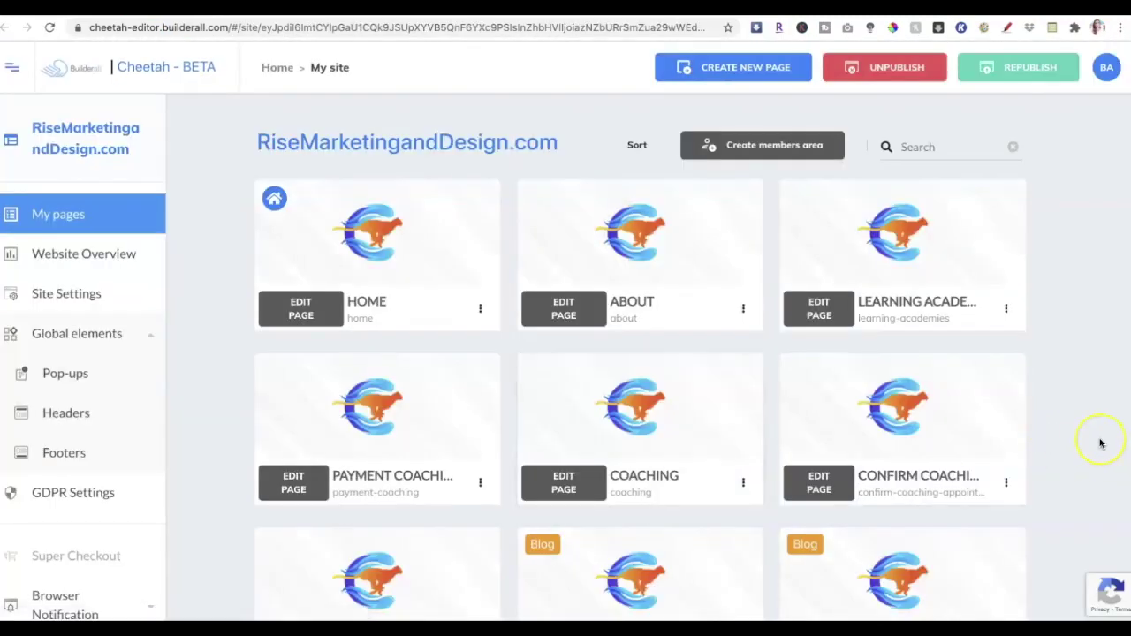
- Find the Book Coaching page in the site's page list and open its published version
scroll(1100, 444, down, 2)
scroll(1100, 444, down, 2)
scroll(1100, 443, up, 5)
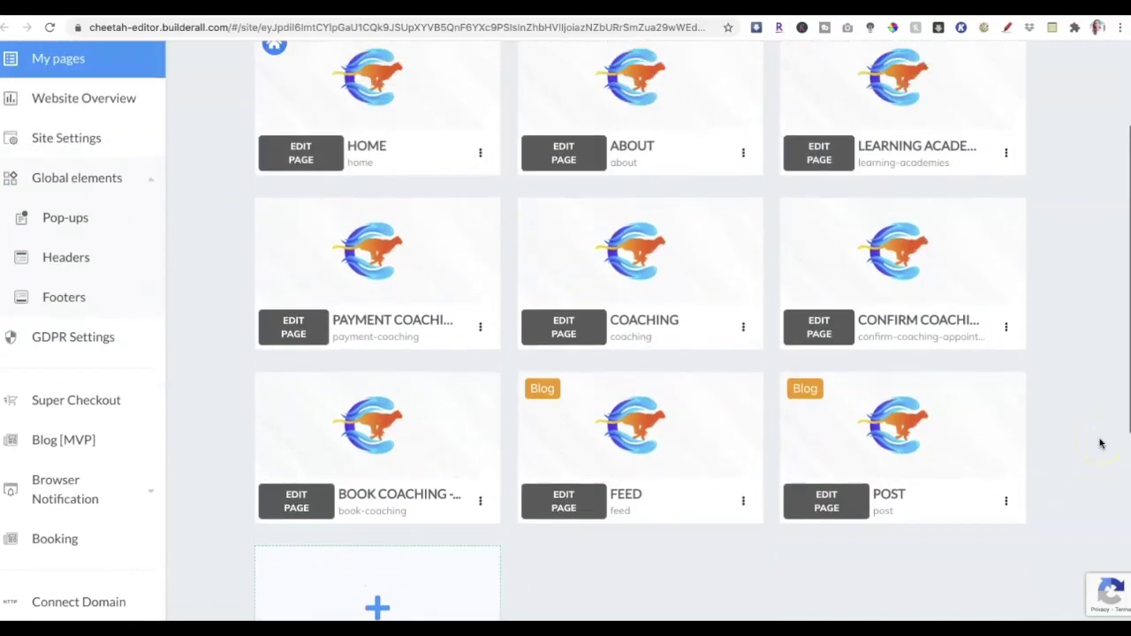
scroll(1100, 443, down, 2)
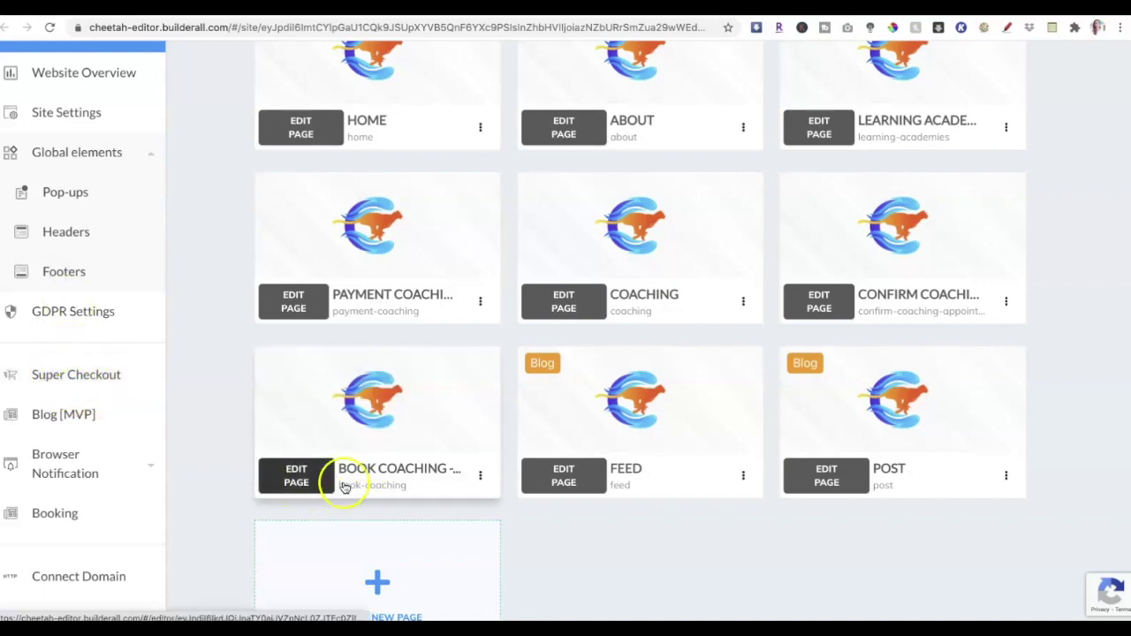
click(480, 478)
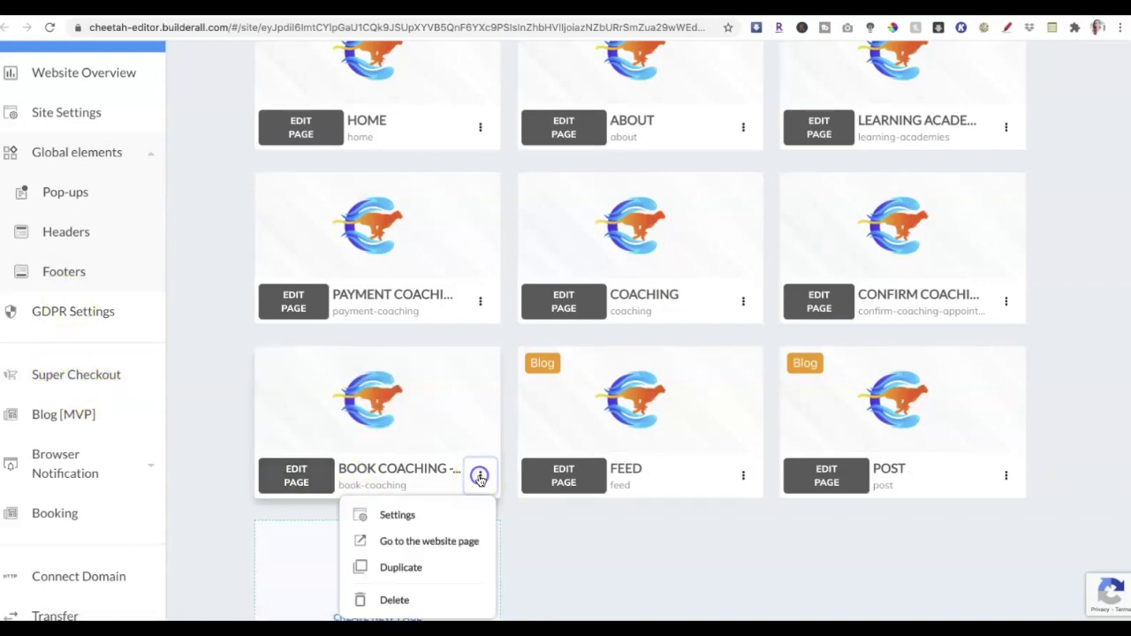
click(429, 542)
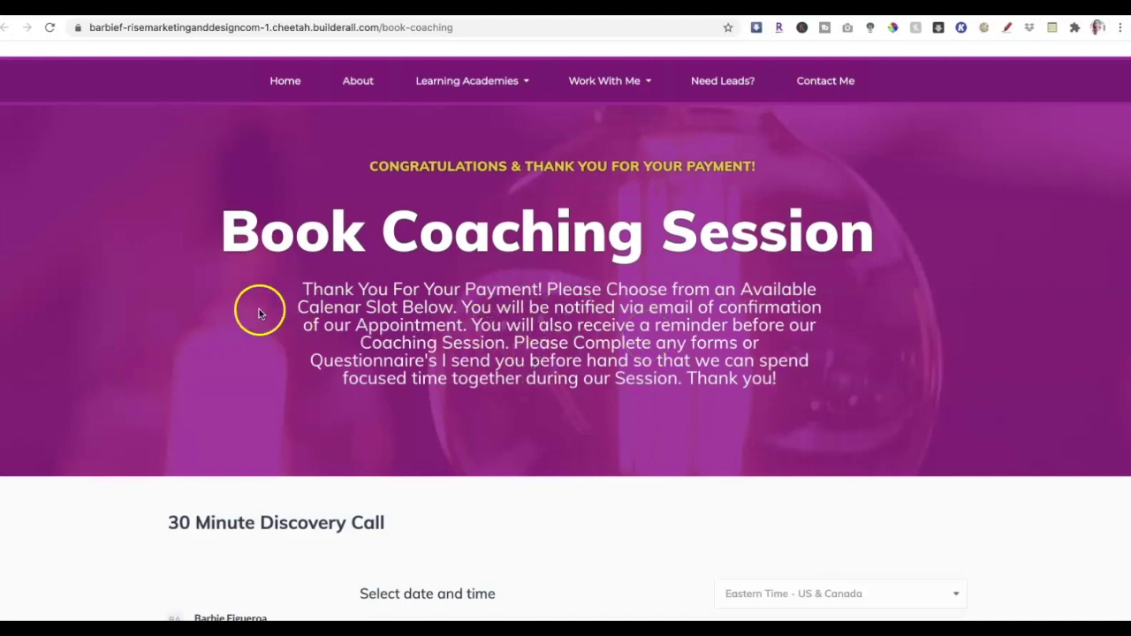
- Review the published page's booking calendar and choose the July 30, 2020, 10:00 AM slot for a 30 Minute Discovery Call
scroll(517, 344, down, 1)
scroll(517, 345, down, 1)
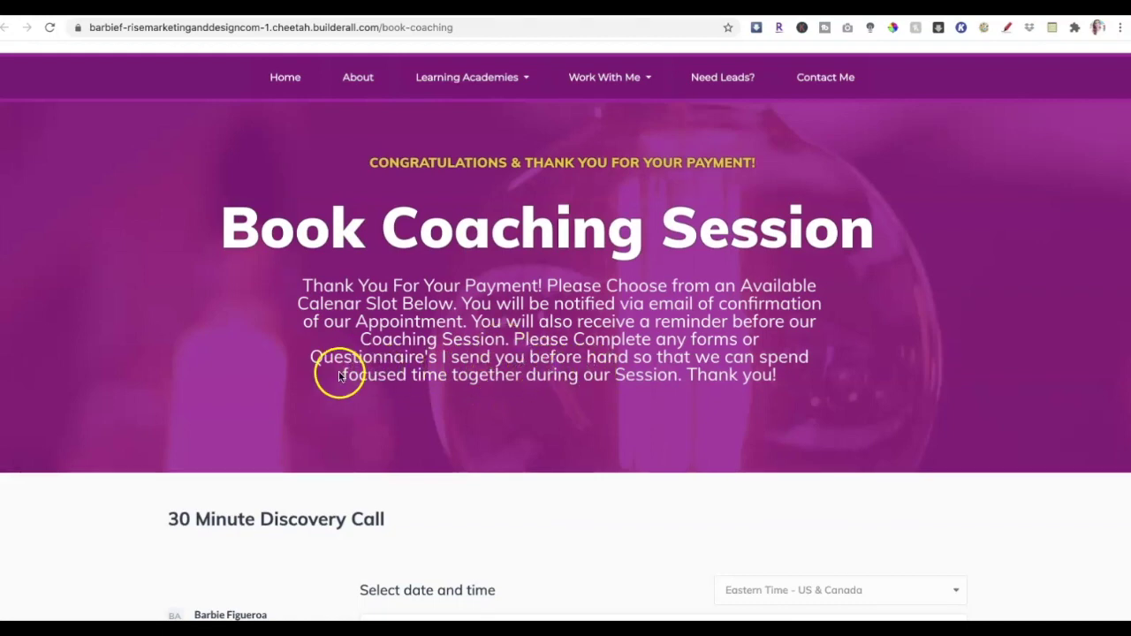
scroll(515, 393, down, 5)
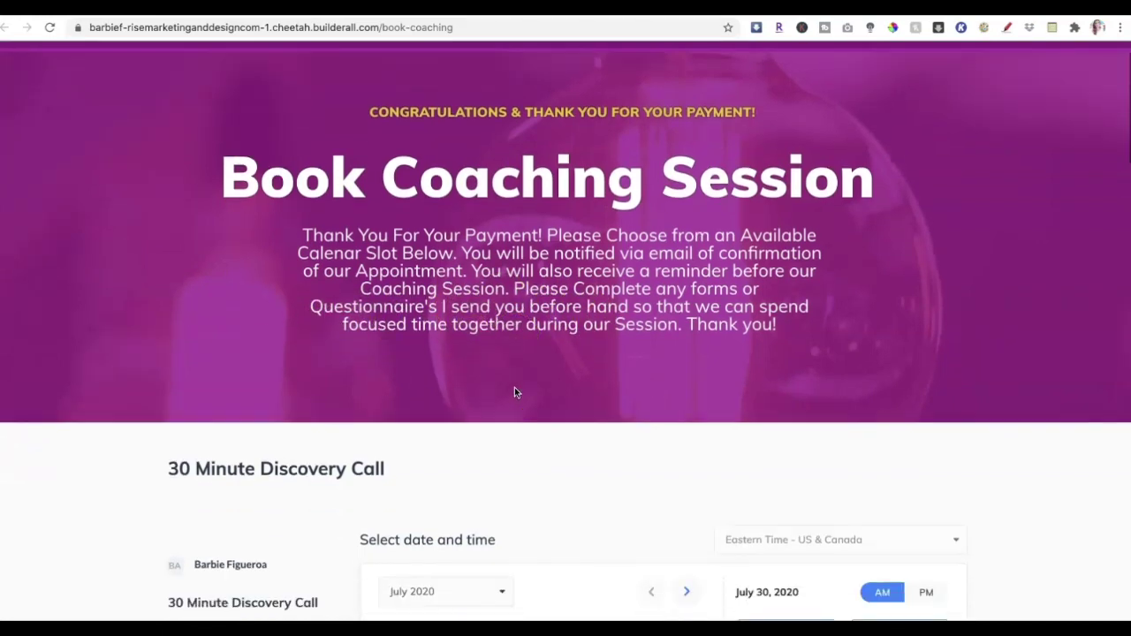
scroll(515, 392, down, 4)
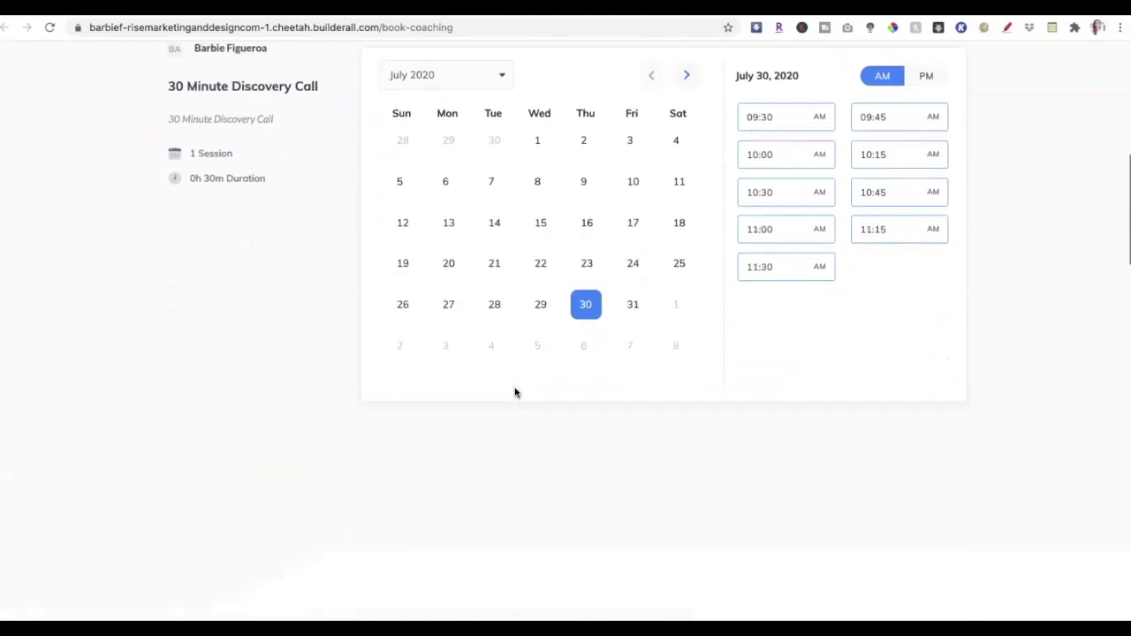
scroll(515, 393, up, 5)
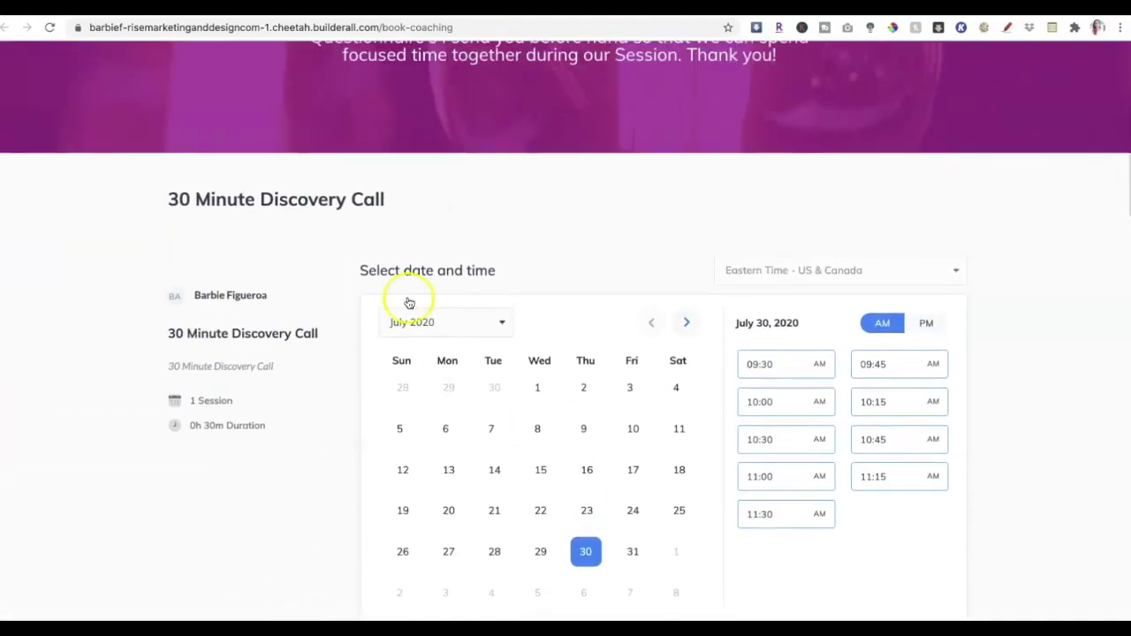
click(587, 554)
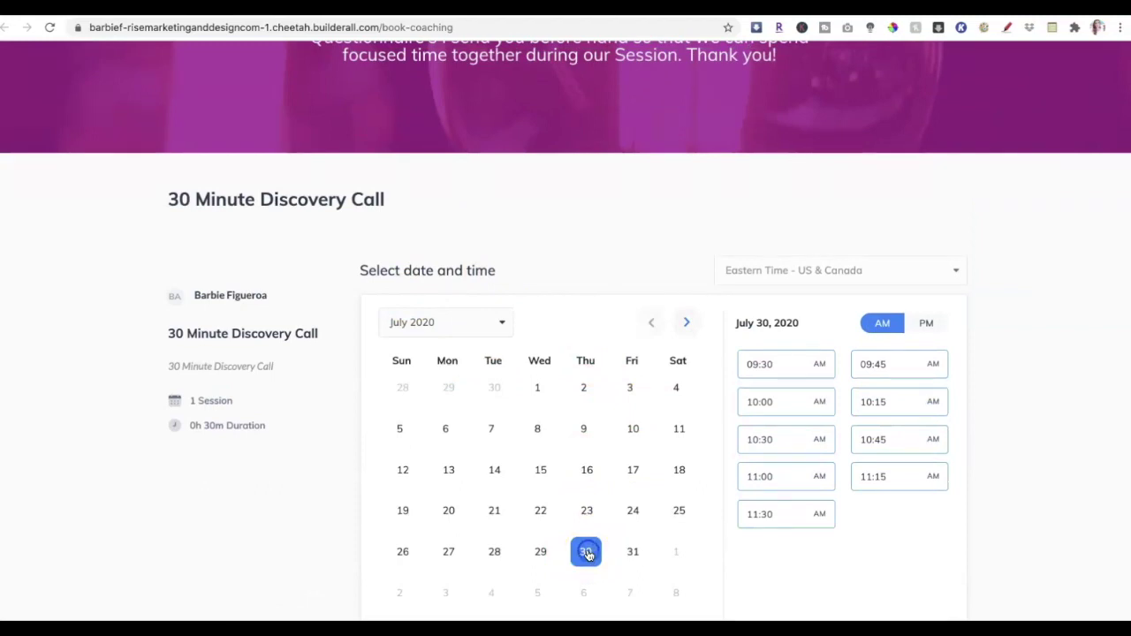
mouse_move(783, 405)
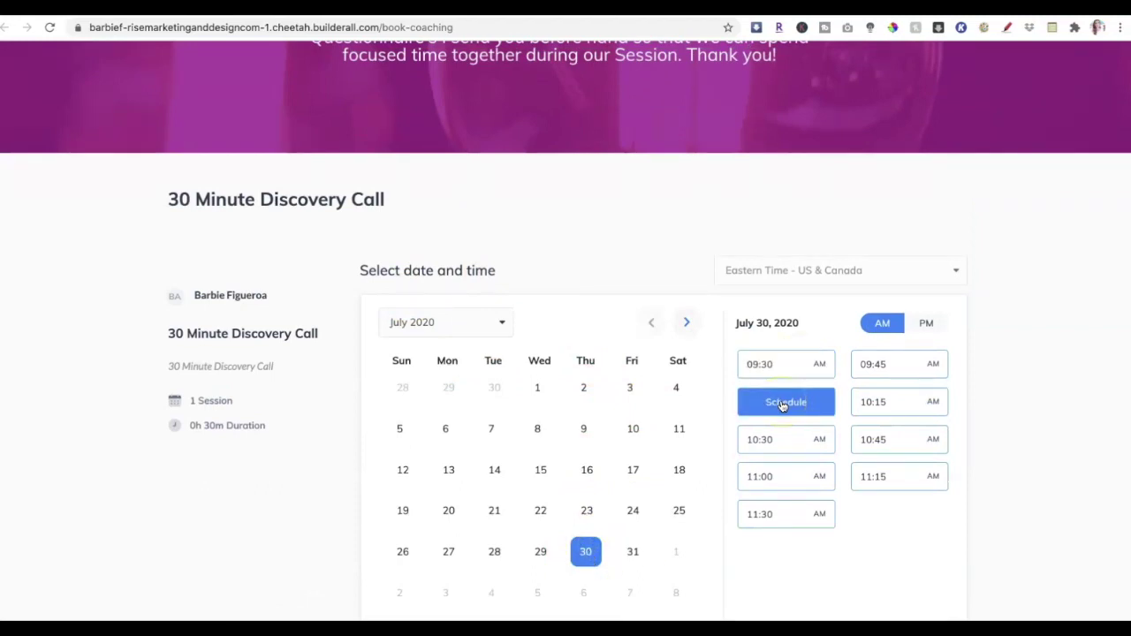
click(783, 406)
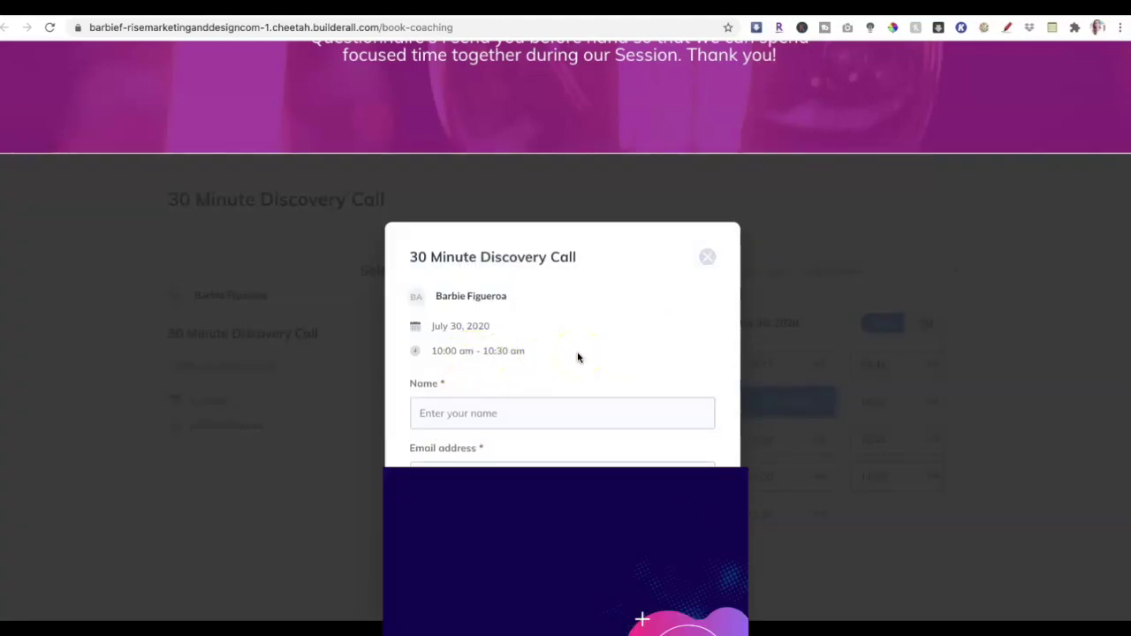
- Fill in the test client's name, email address and phone number on the booking form
click(568, 412)
text(Barbie Test)
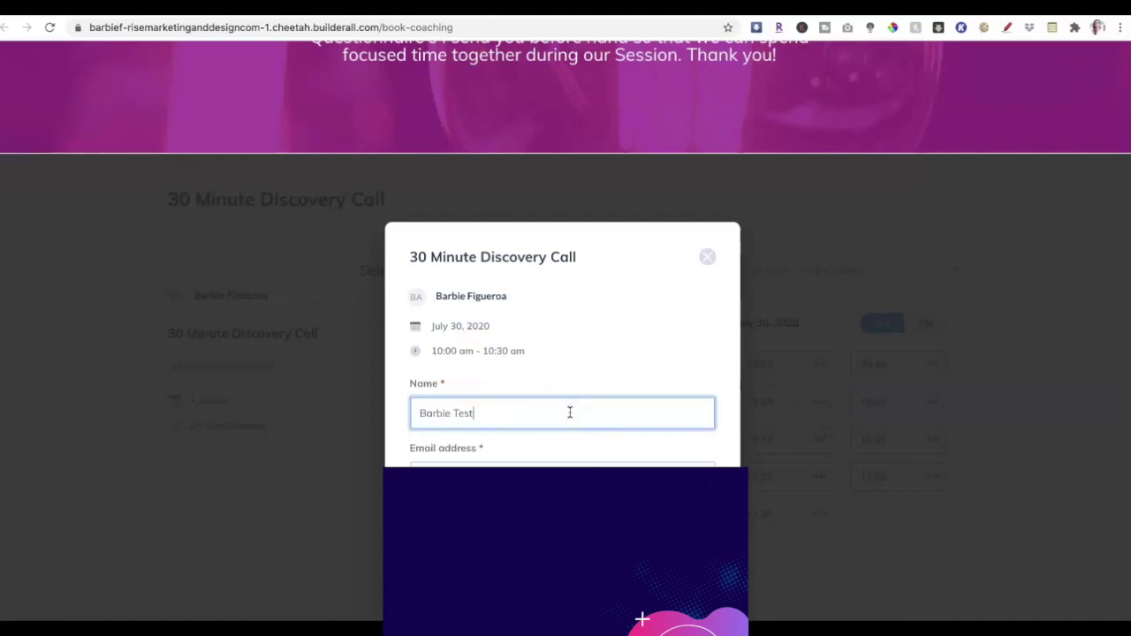
click(536, 463)
click(469, 232)
scroll(599, 411, down, 1)
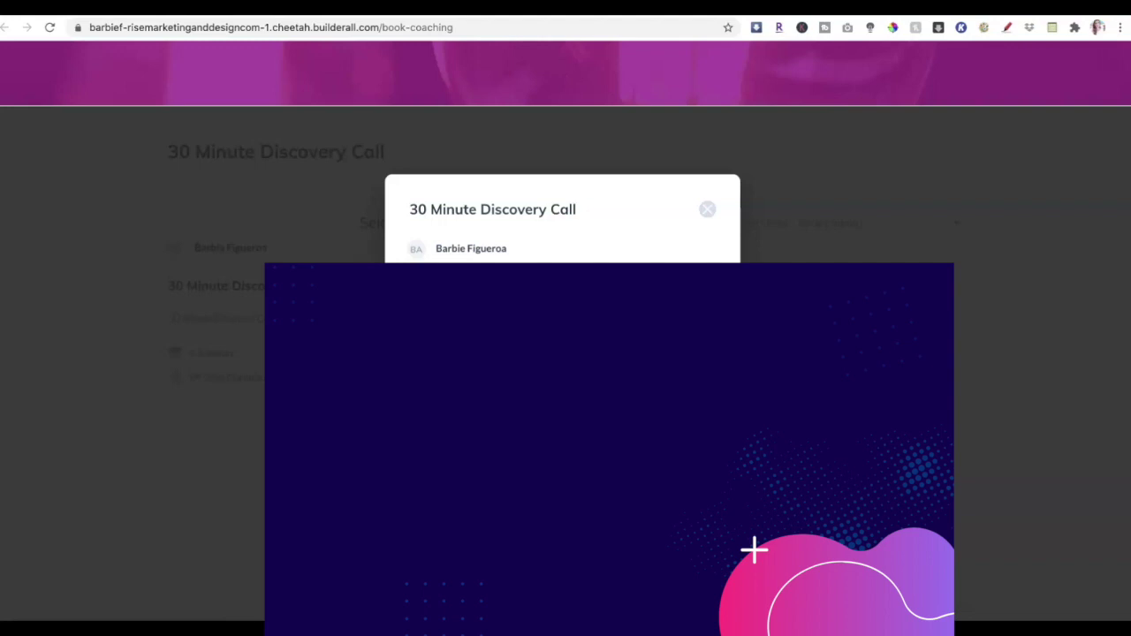
text(1111)
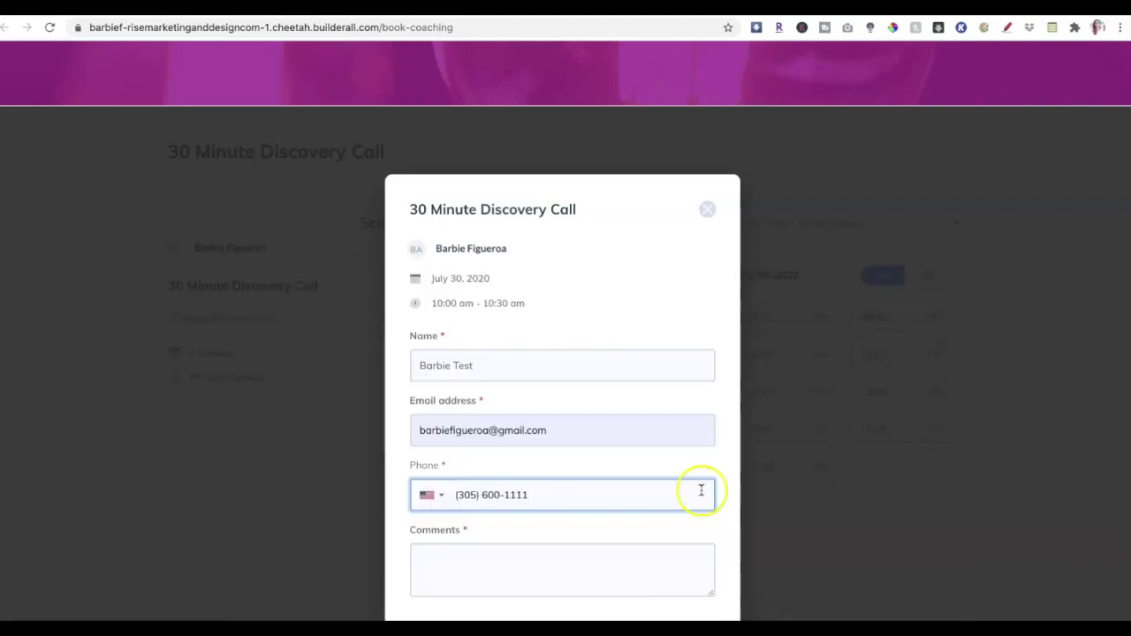
- Enter the comment "Looking forward to making more money! =)" and schedule the appointment
click(653, 574)
text(Looking forward)
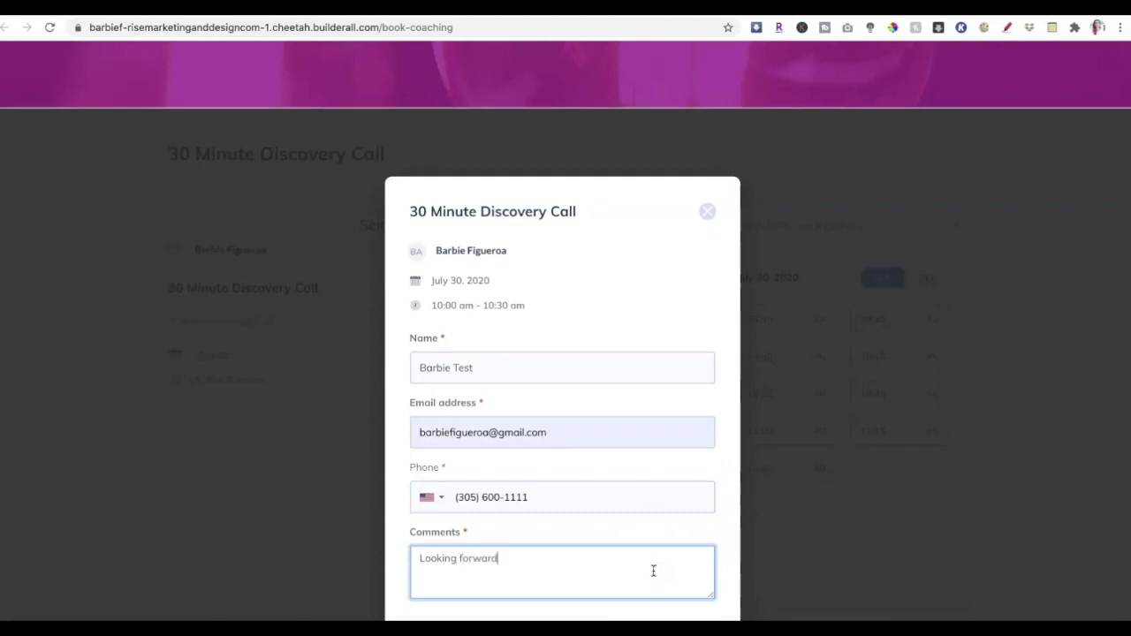
text( to making more money)
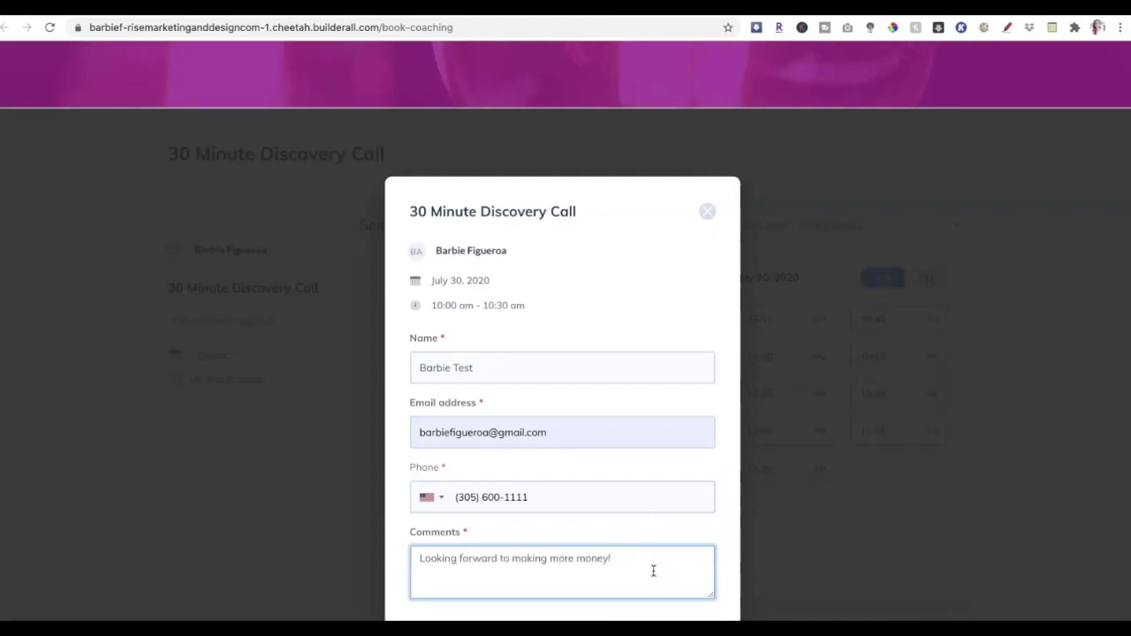
text(! =))
scroll(674, 472, down, 5)
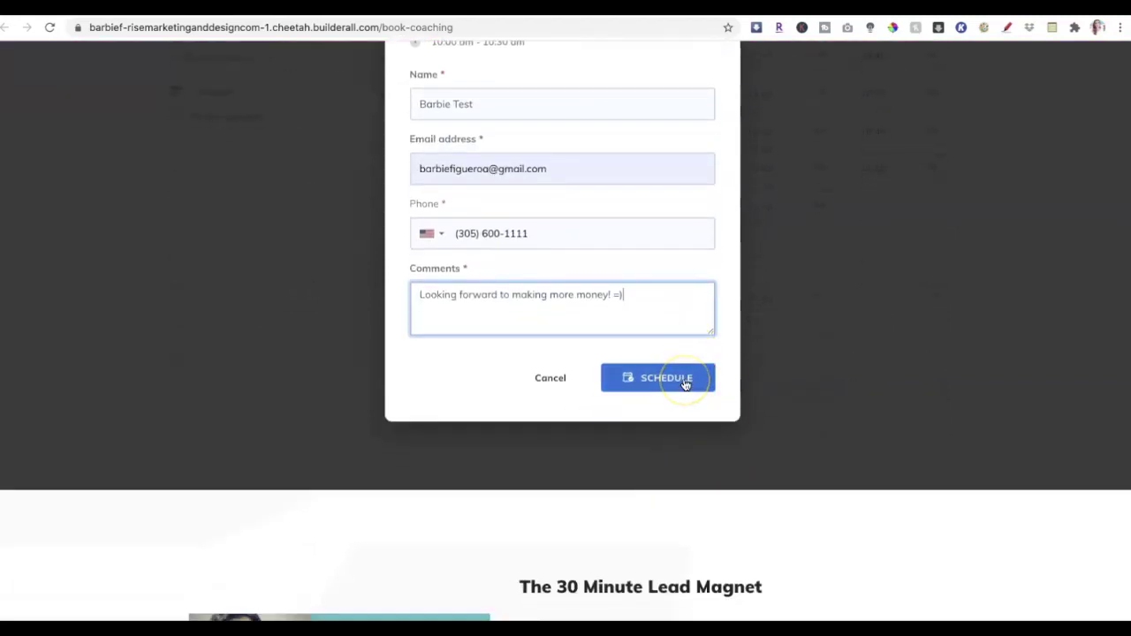
click(684, 378)
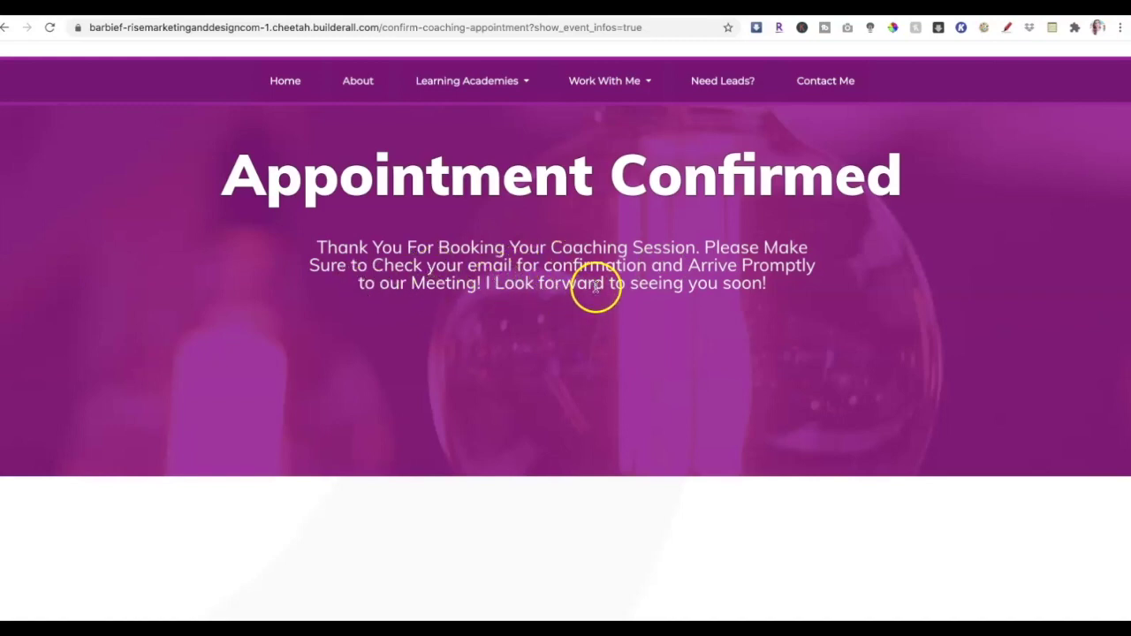
- Look over the appointment confirmation page and the published Book Coaching page with its banner and embedded booking calendar
scroll(596, 288, down, 1)
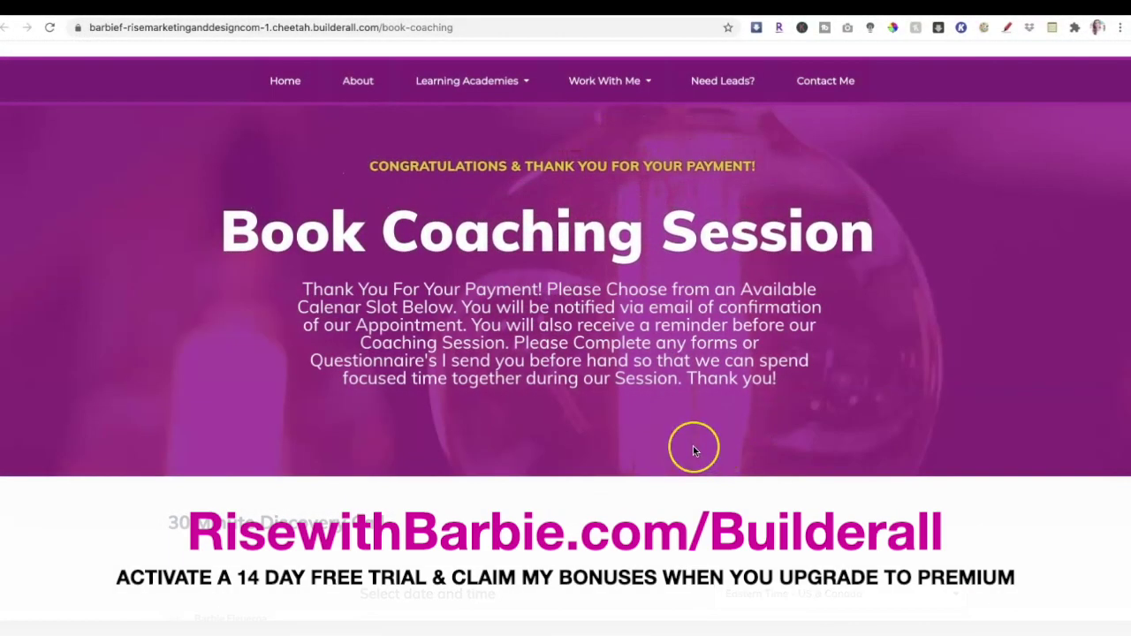
scroll(694, 447, down, 4)
scroll(695, 450, down, 5)
scroll(695, 451, up, 3)
scroll(695, 451, up, 4)
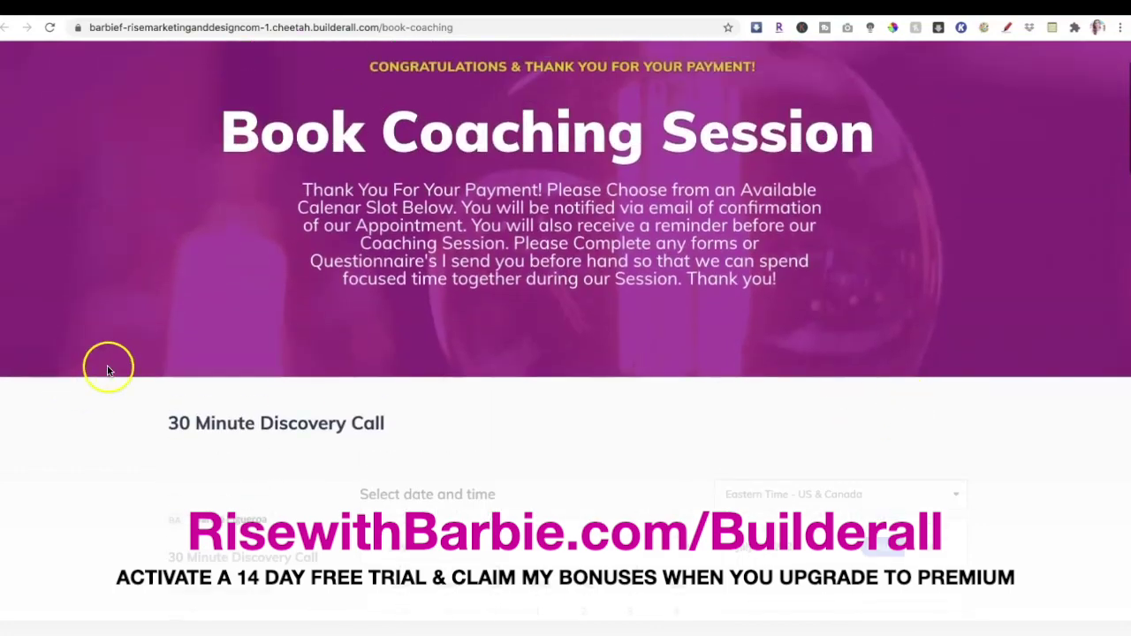
scroll(967, 409, up, 1)
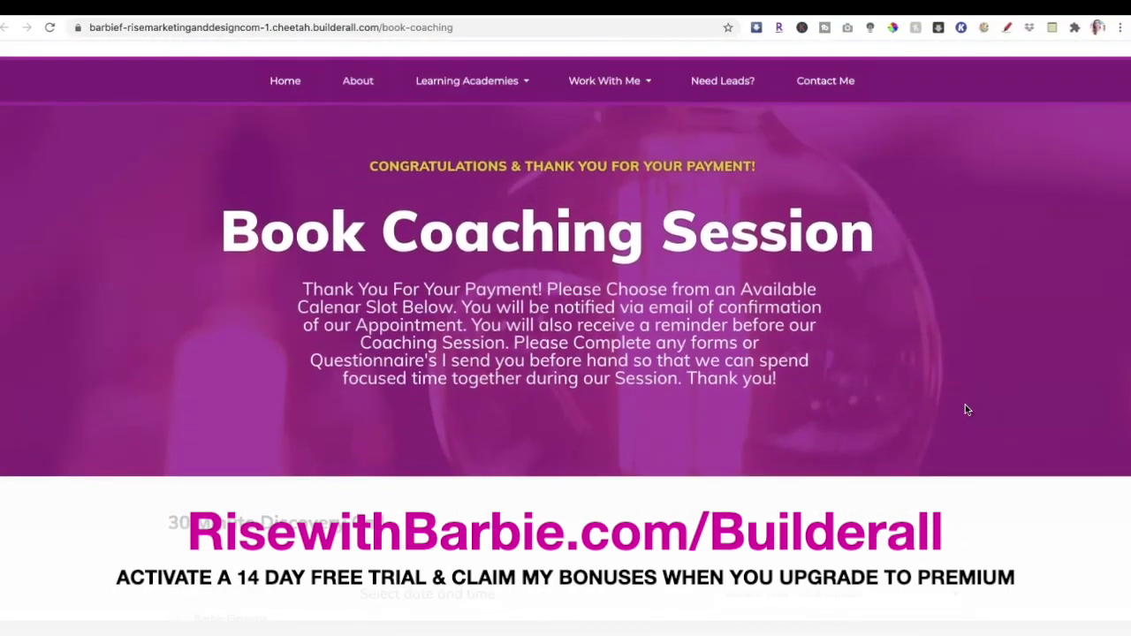
scroll(1015, 505, down, 1)
scroll(1018, 505, up, 1)
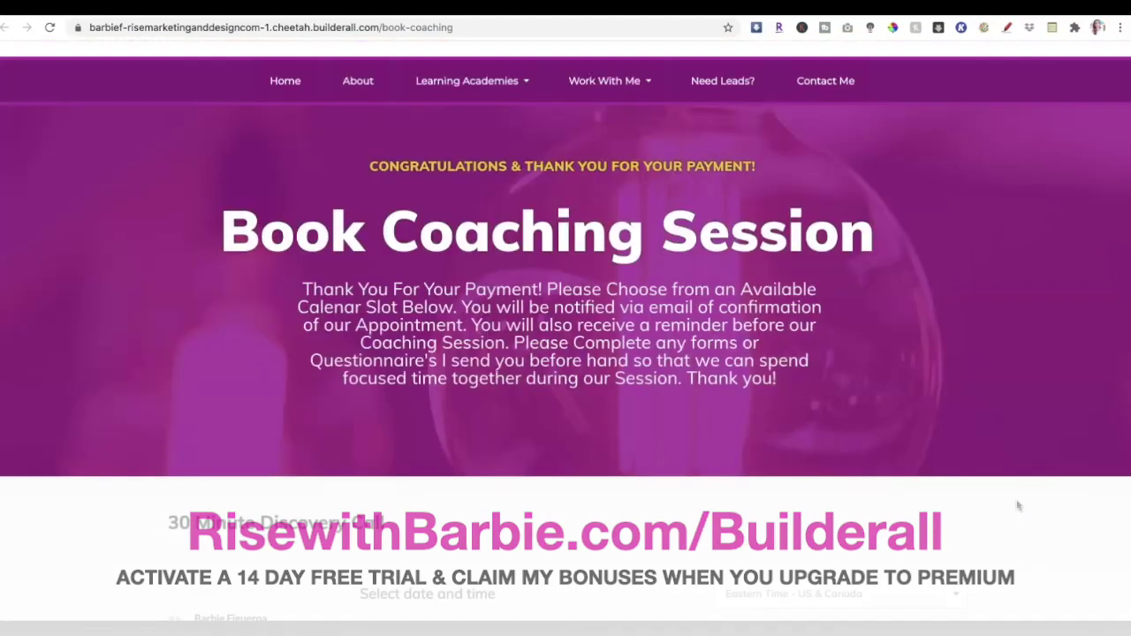